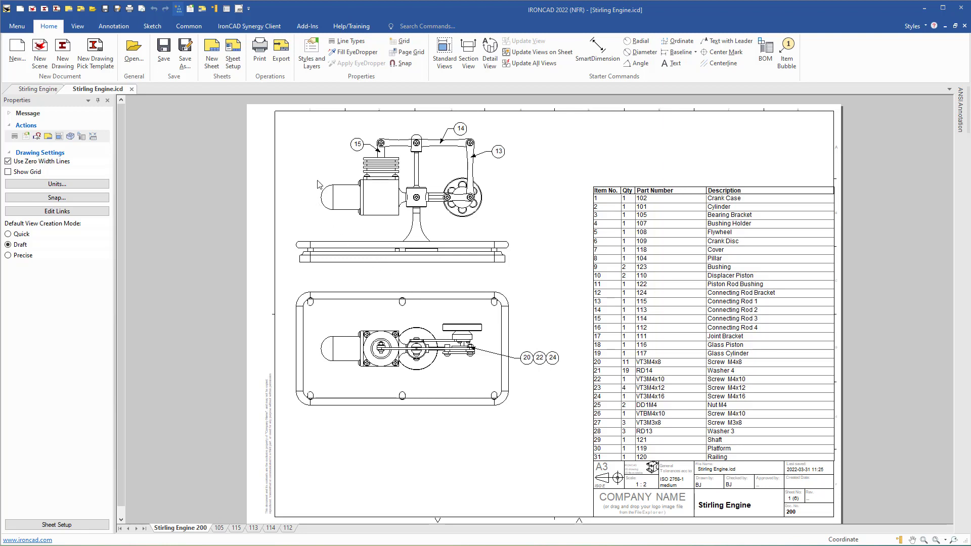
Close the Stirling Engine.icd drawing tab and then the Stirling Engine scene tab.
click(131, 89)
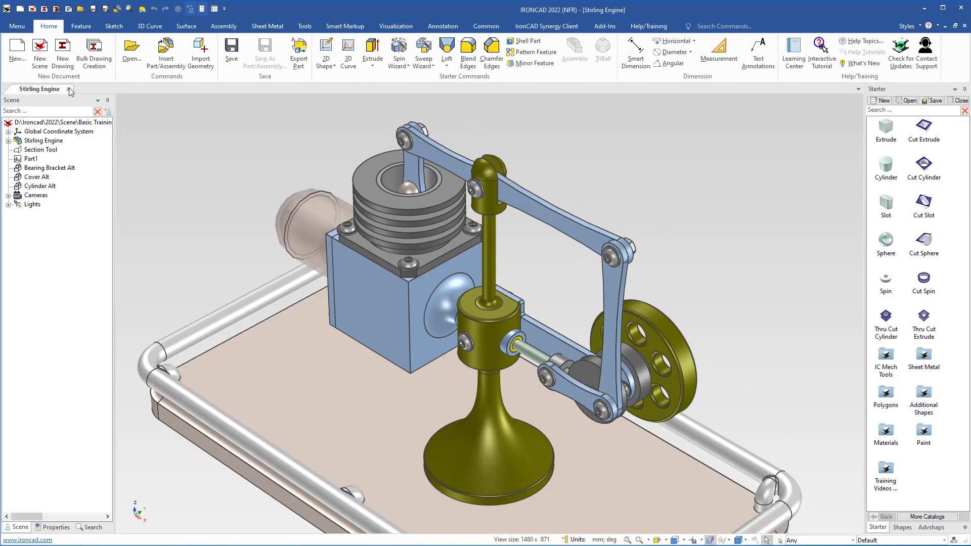
click(70, 89)
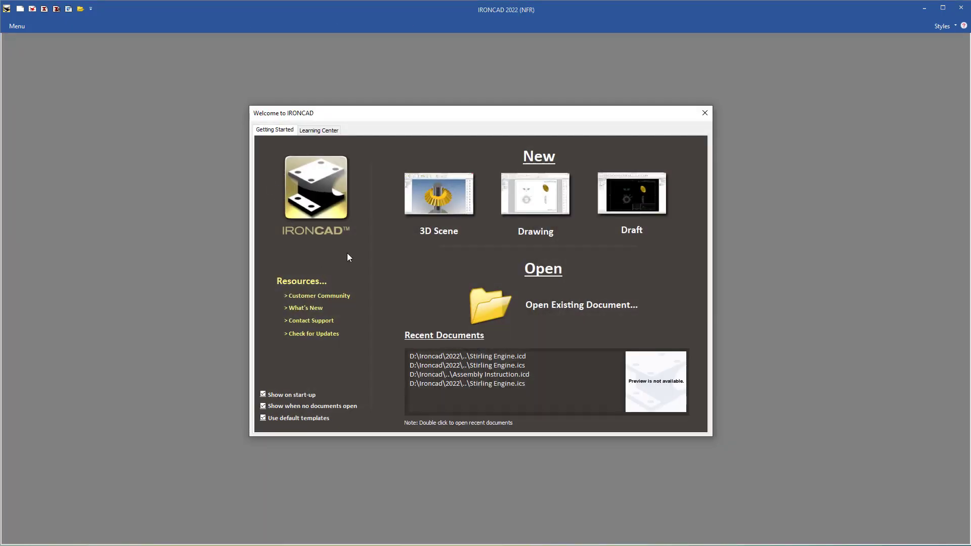
Turn off Use default templates and create a new drawing from the ISO A3 template.
click(262, 418)
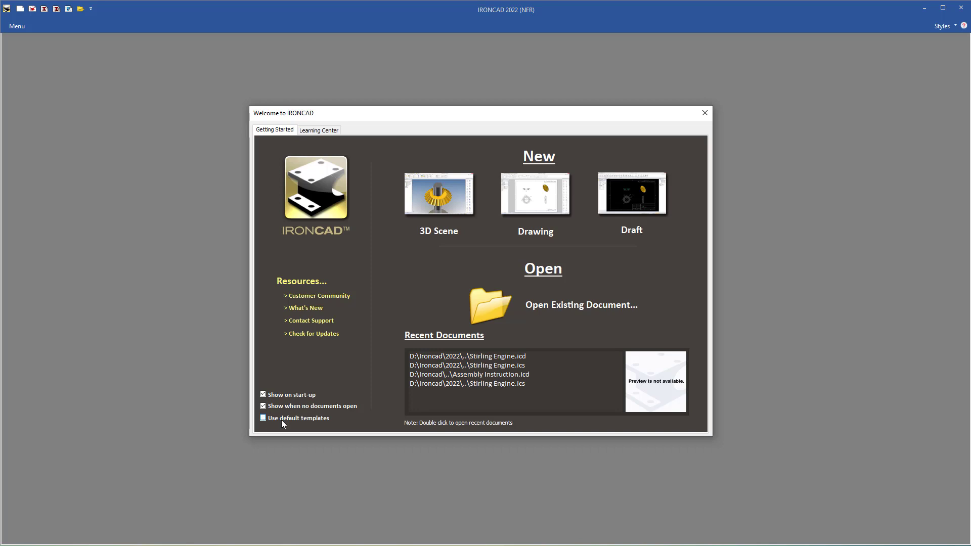
click(534, 212)
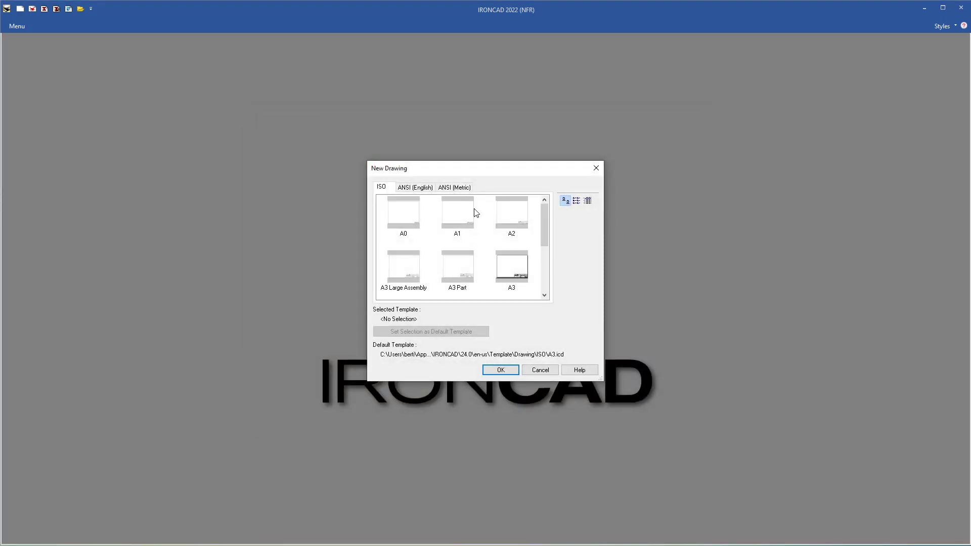
click(512, 267)
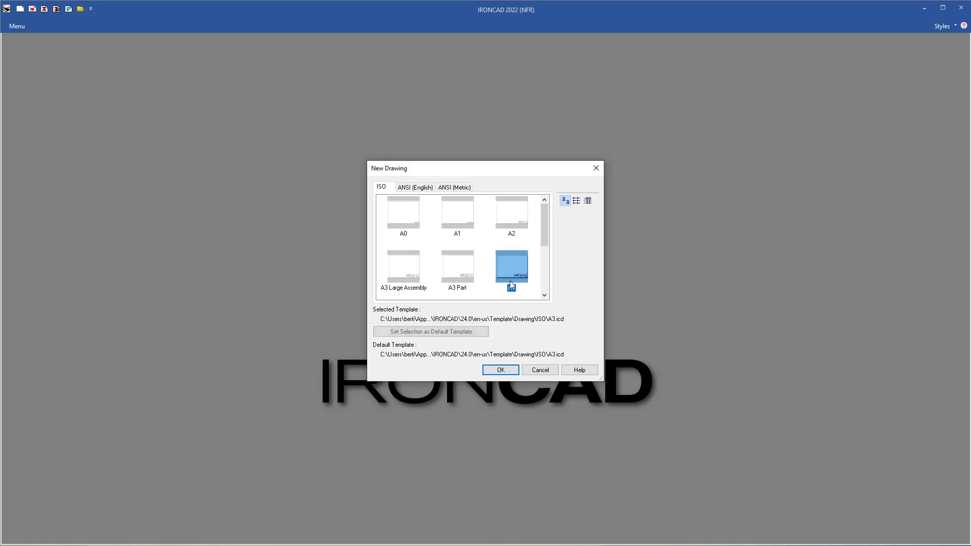
click(501, 370)
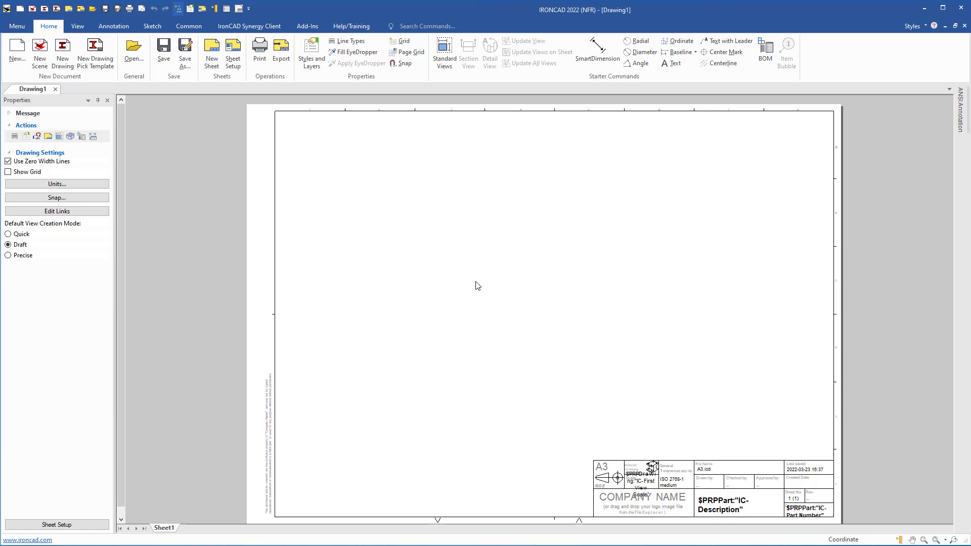
Zoom Window around the A3 title block with its COMPANY NAME fields.
click(924, 538)
drag(587, 441, 838, 523)
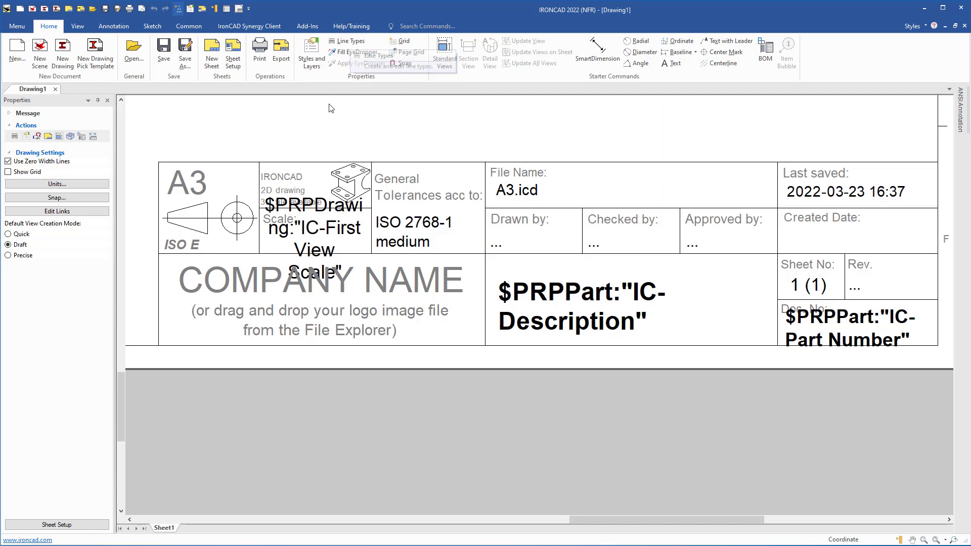
Open Styles and Layers and select the TemplateLines layer in Available Layers.
click(312, 56)
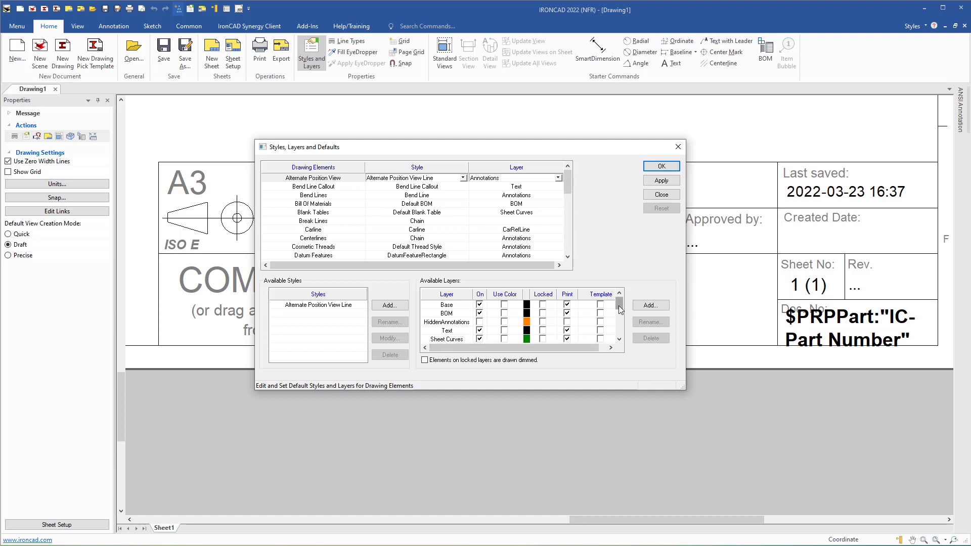
scroll(619, 307, down, 2)
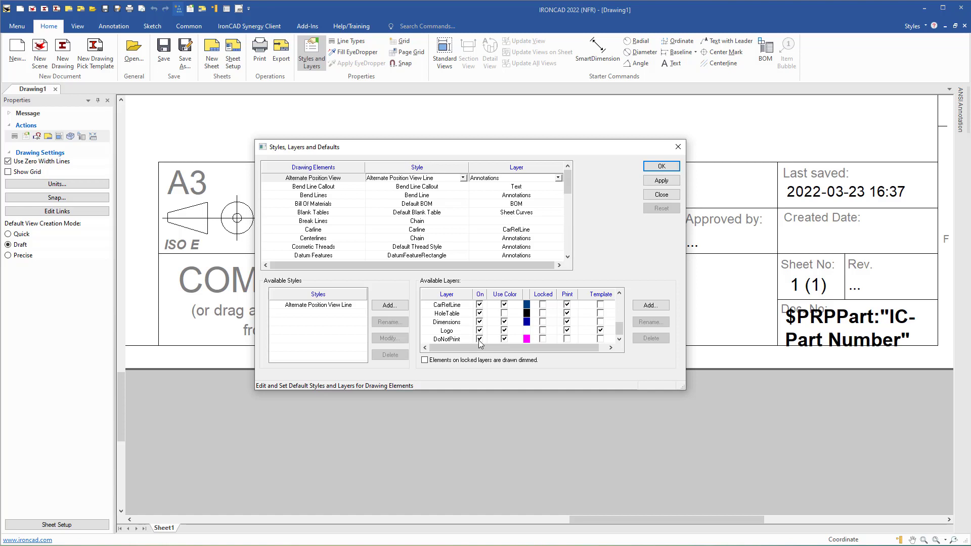
drag(620, 331, 623, 322)
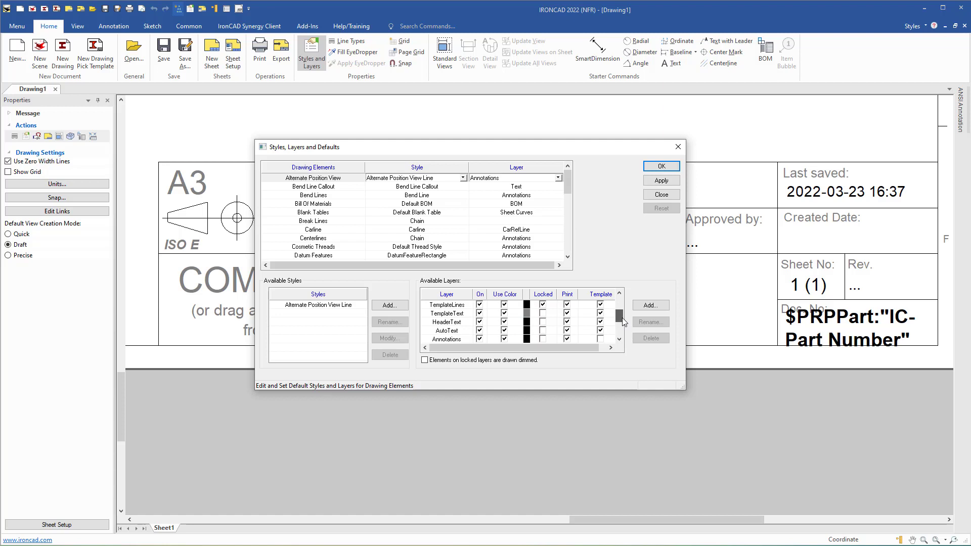
click(454, 306)
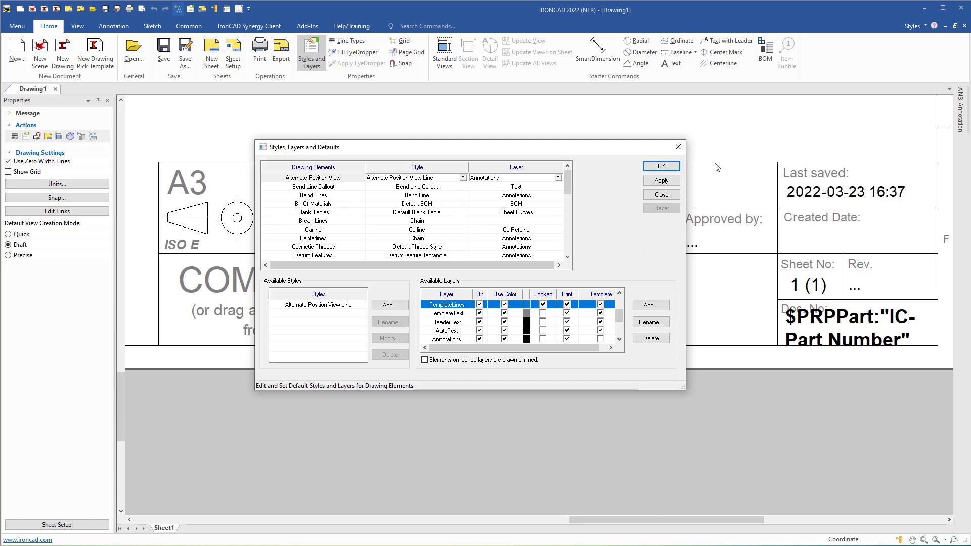
Unlock the TemplateLines layer and confirm the title block border is now selectable.
click(542, 305)
click(657, 167)
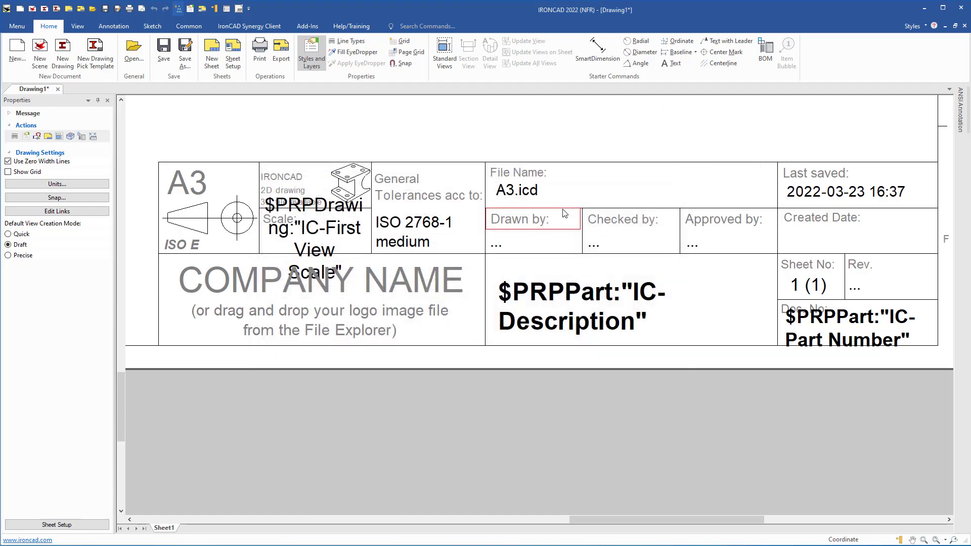
click(467, 163)
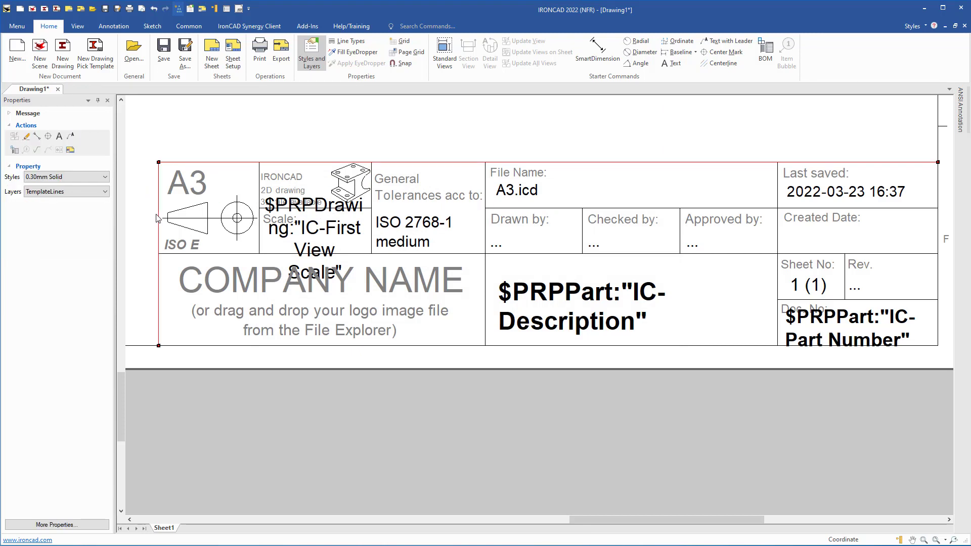
click(191, 136)
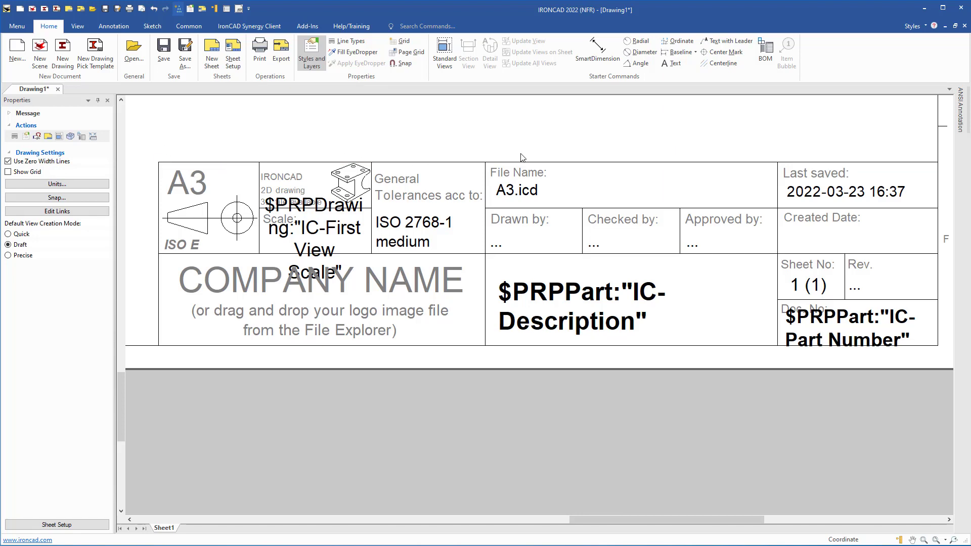
Pan and zoom the sheet to the title block's left side.
mouse_move(238, 136)
middle_down()
mouse_move(334, 203)
mouse_move(381, 217)
middle_up()
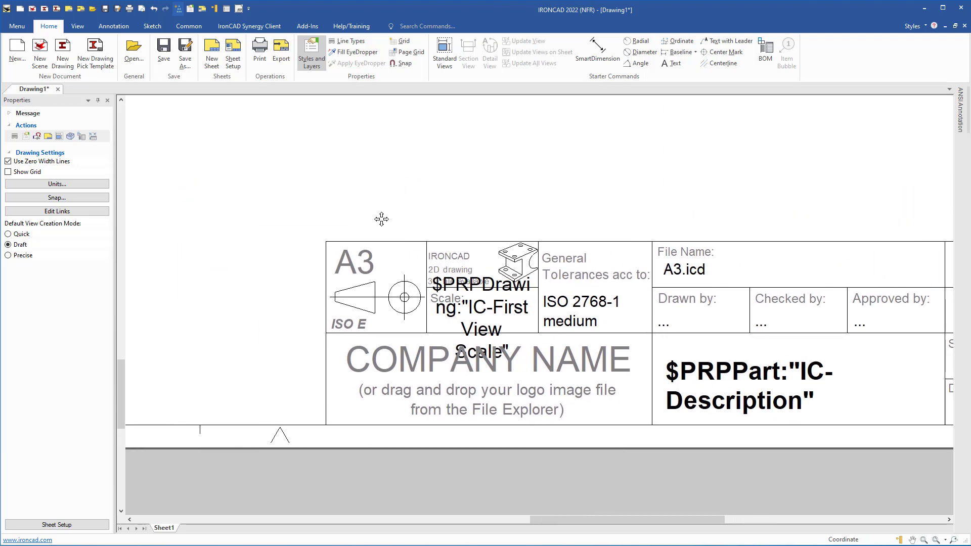
scroll(368, 223, down, 1)
scroll(369, 225, up, 2)
scroll(369, 225, up, 2)
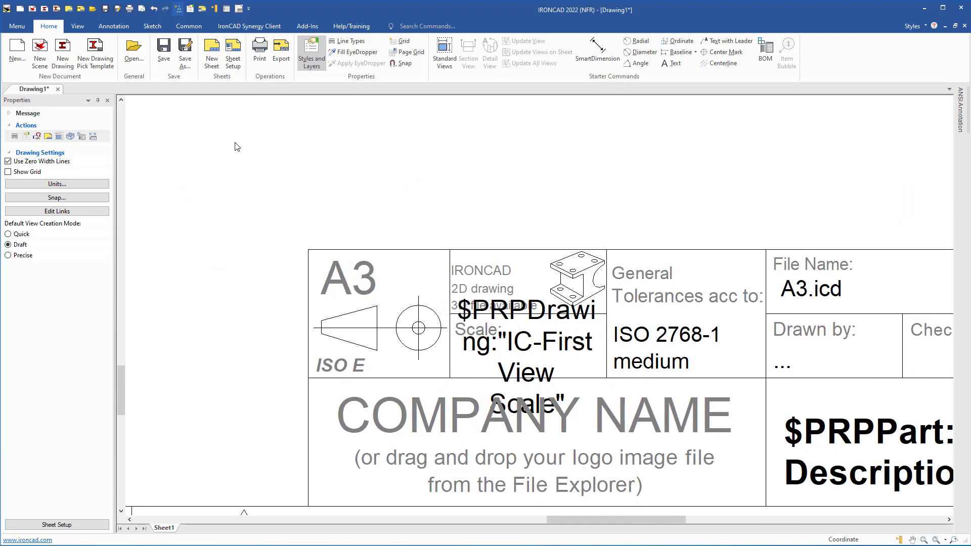
Start a polyline at the title block's top-left corner with a 10-long vertical segment.
click(156, 28)
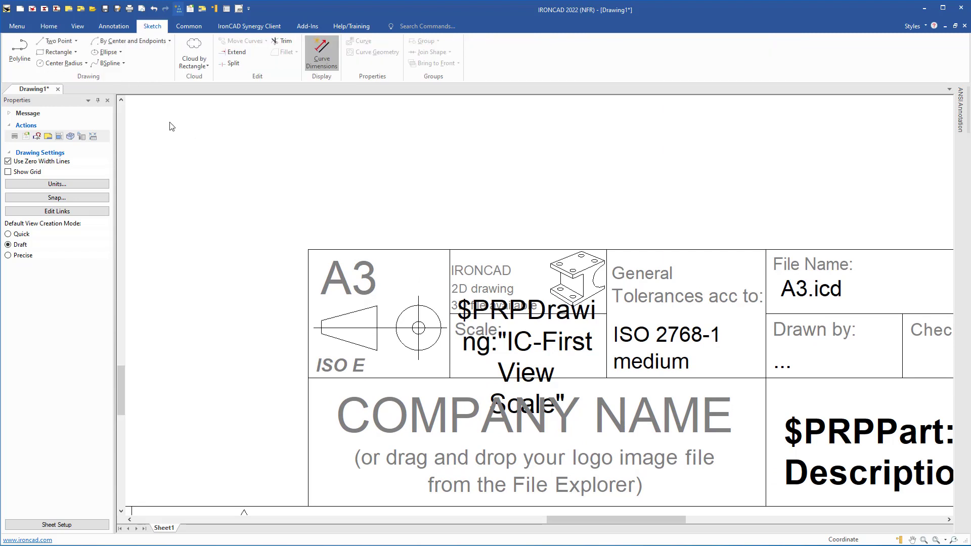
click(19, 48)
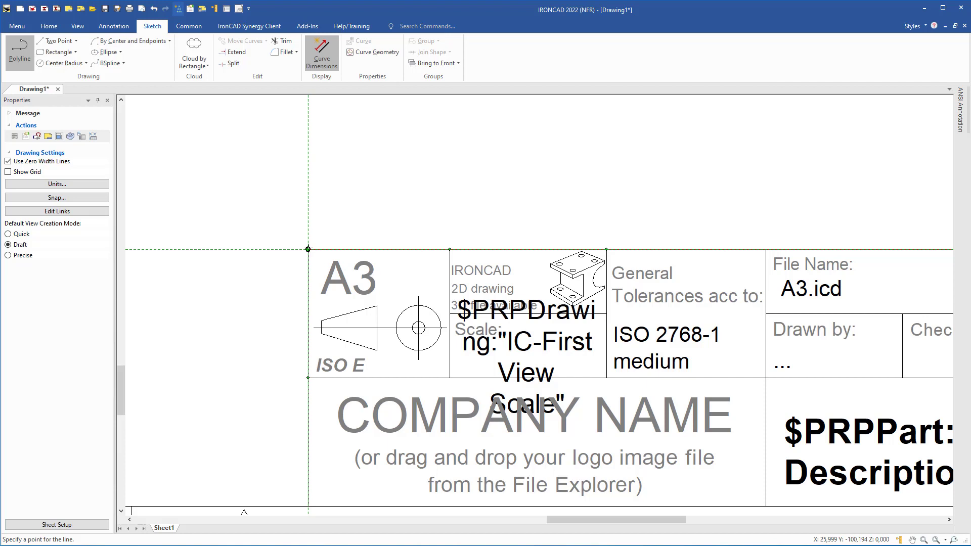
click(308, 249)
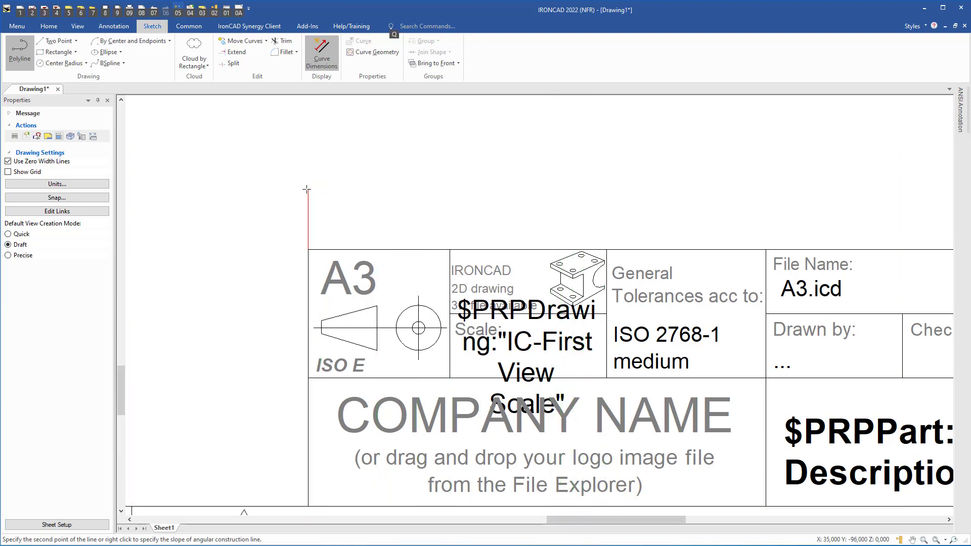
key(alt)
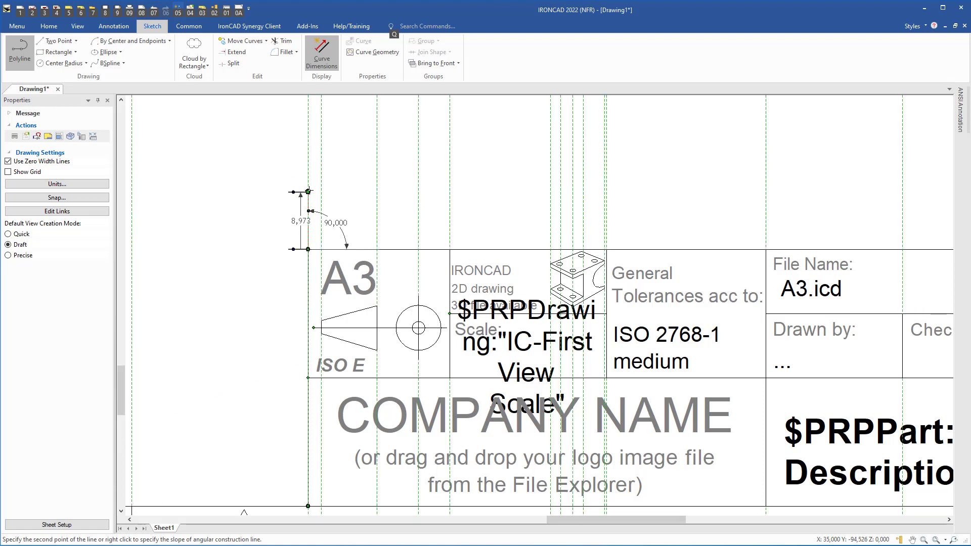
right_click(308, 191)
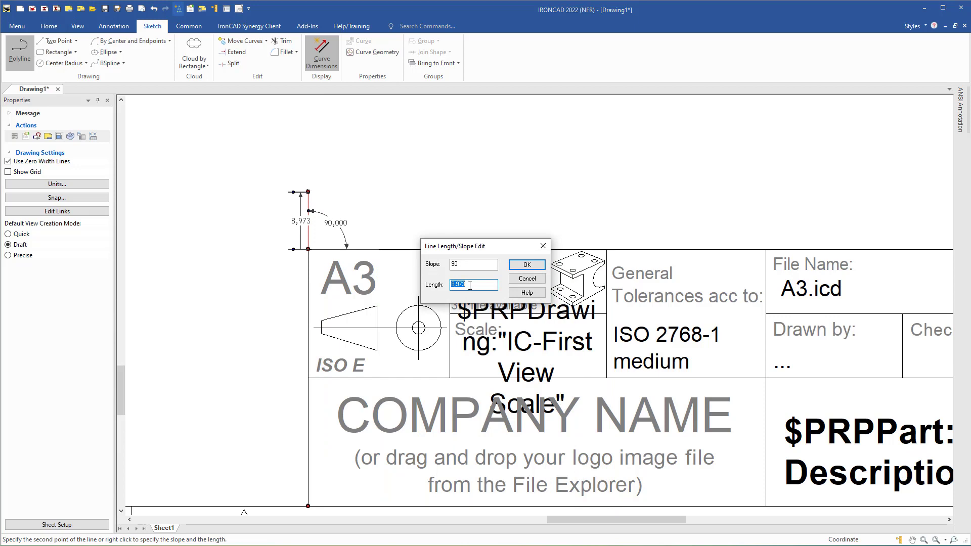
text(10)
key(Return)
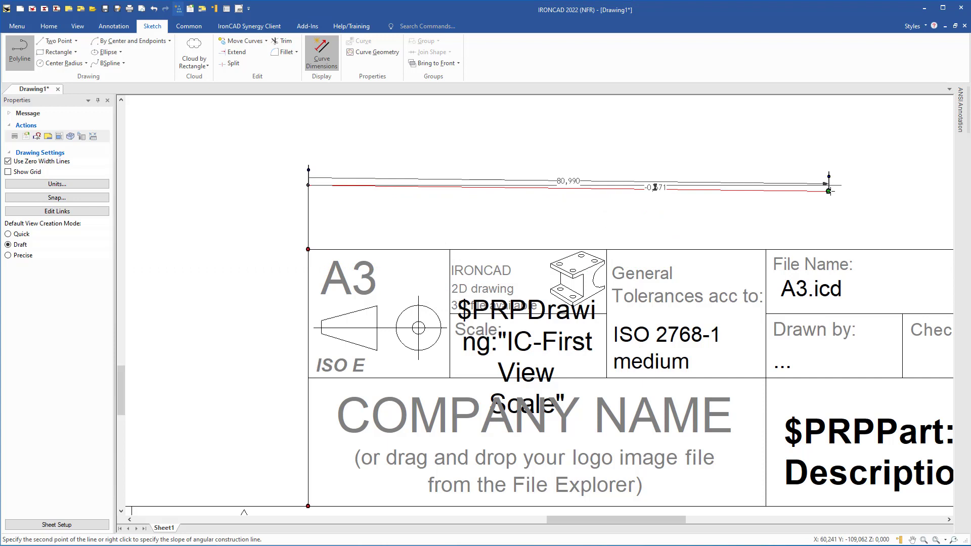
Extend the polyline horizontally to the sheet's right border.
middle_drag(828, 190, 249, 231)
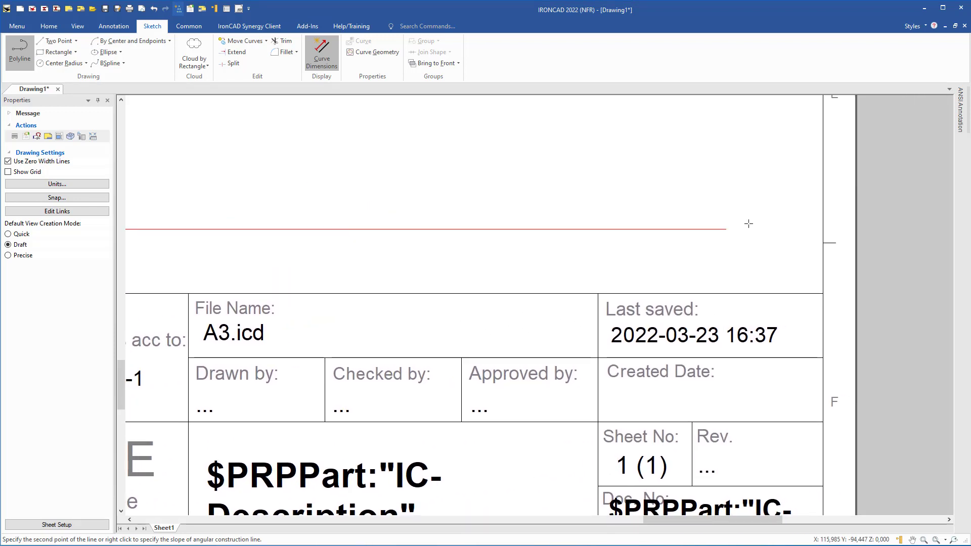
key(alt)
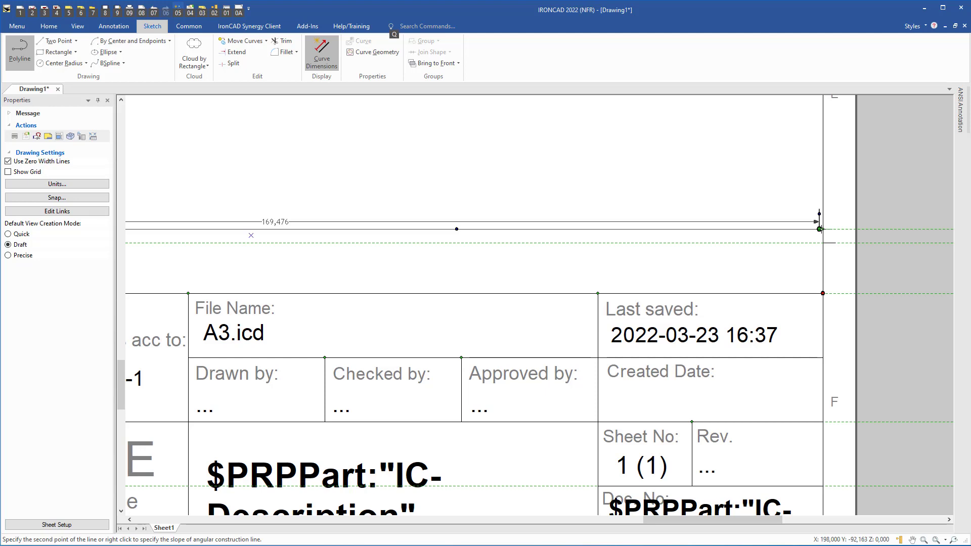
click(819, 228)
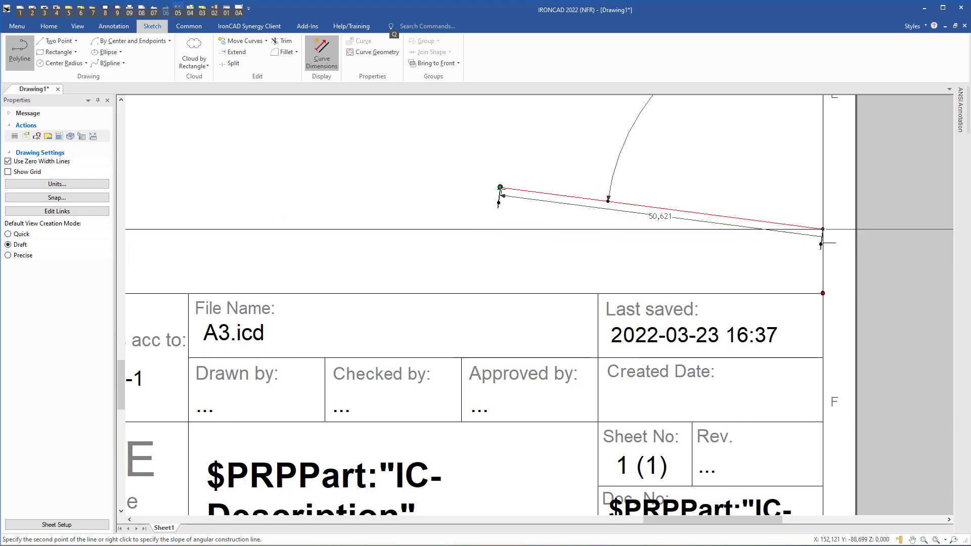
Close the polyline and check its TemplateLines layer and 0.30mm Solid style.
click(572, 183)
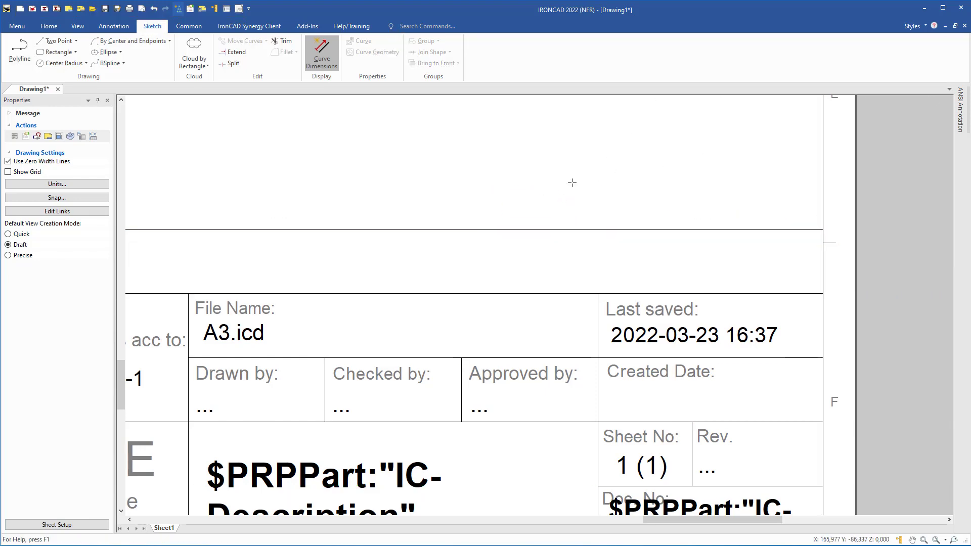
middle_drag(329, 182, 802, 159)
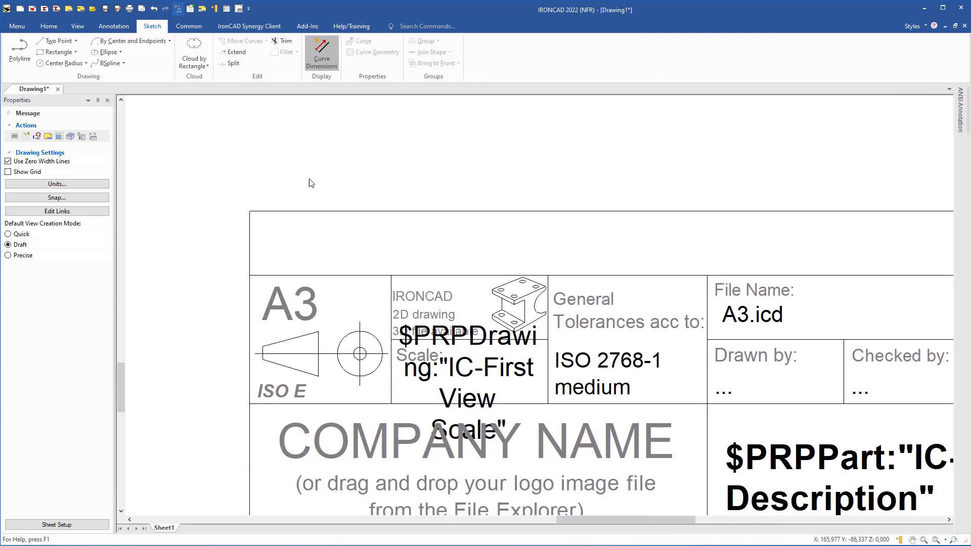
middle_drag(310, 182, 448, 196)
scroll(340, 246, up, 2)
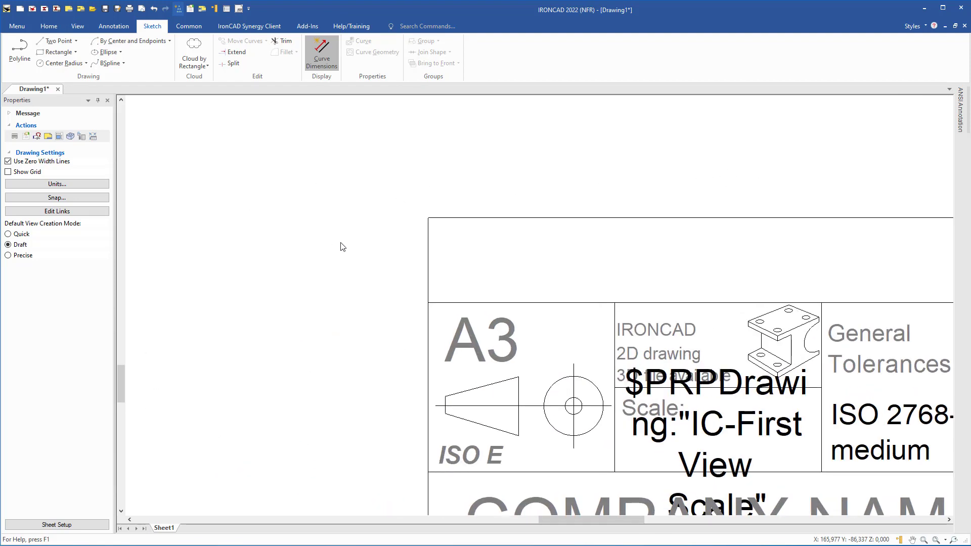
click(427, 238)
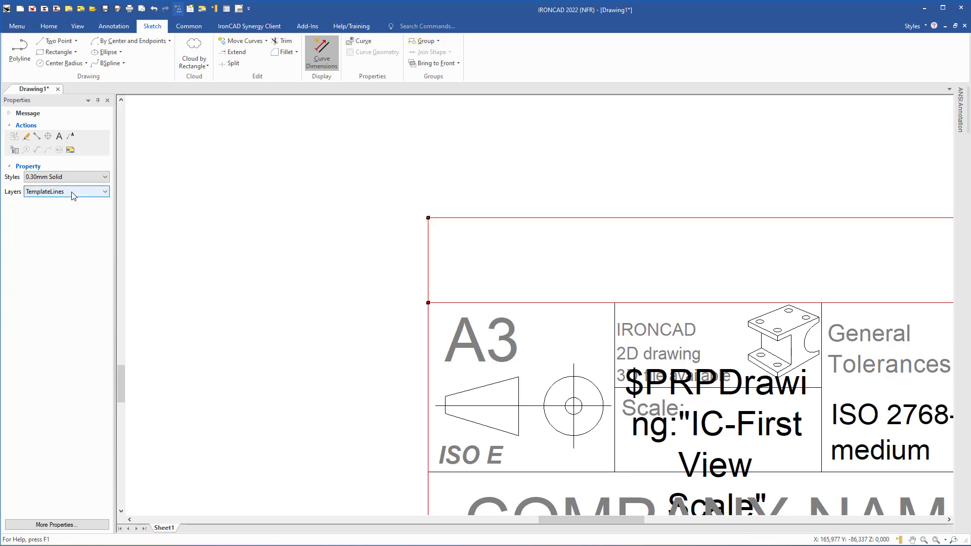
Select the frame's left vertical line and stretch it.
key(Escape)
click(427, 246)
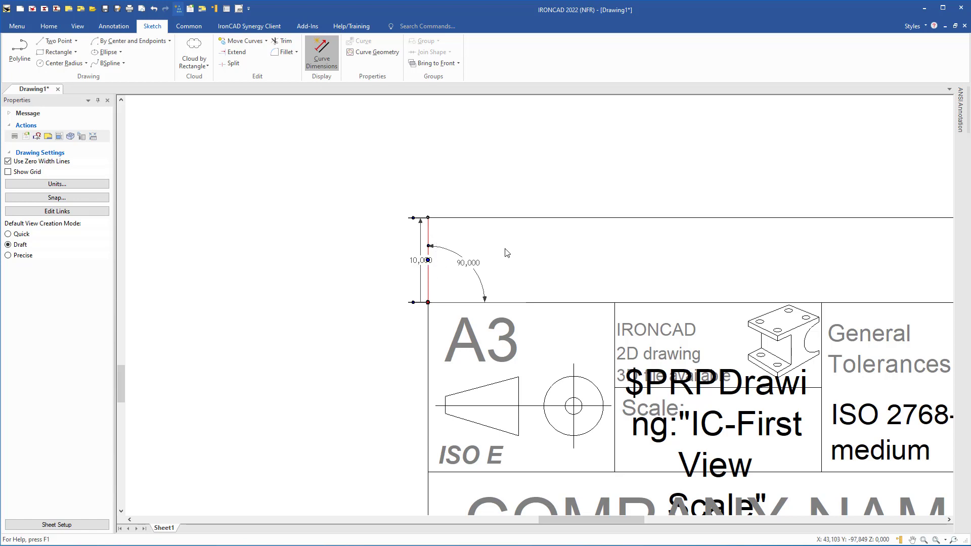
click(514, 218)
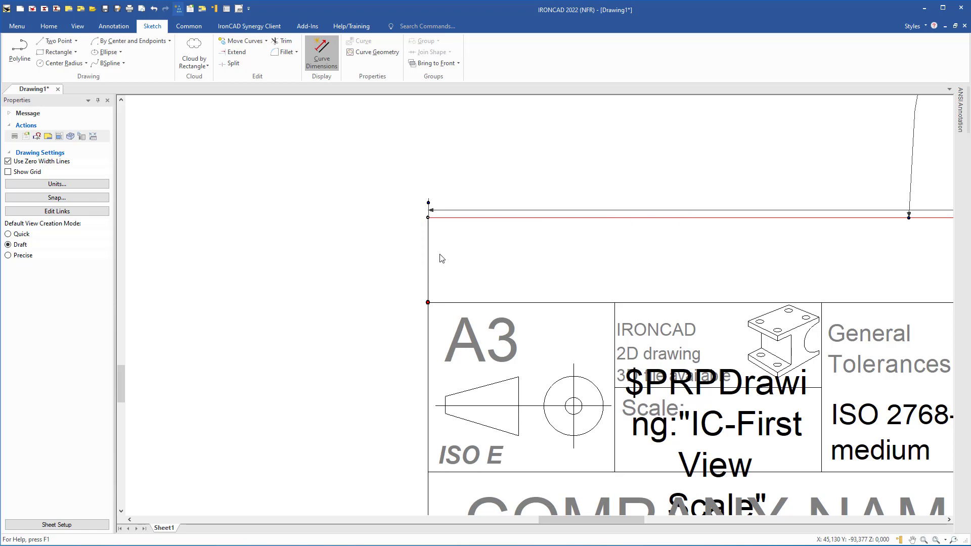
click(428, 248)
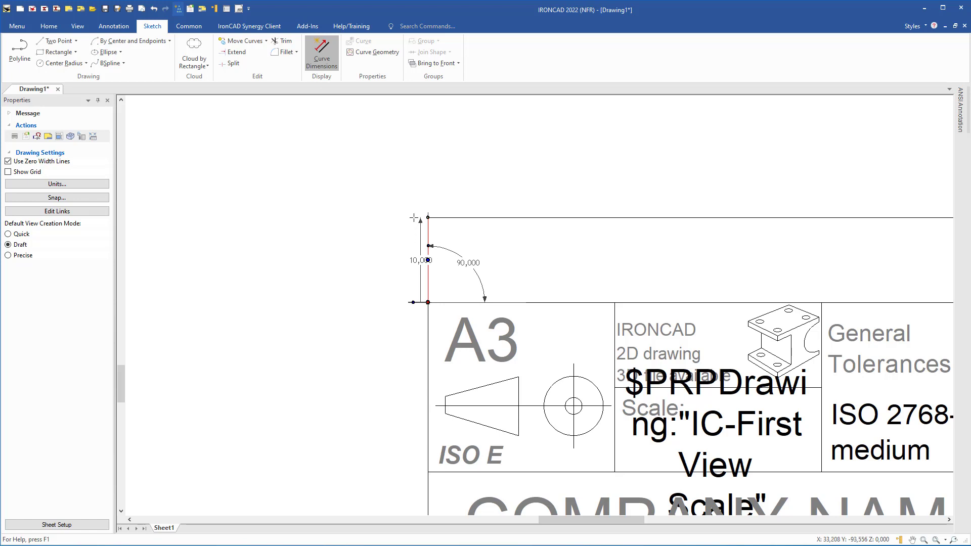
mouse_move(414, 217)
mouse_down()
mouse_move(415, 156)
mouse_move(403, 217)
mouse_move(408, 178)
mouse_move(411, 208)
mouse_up()
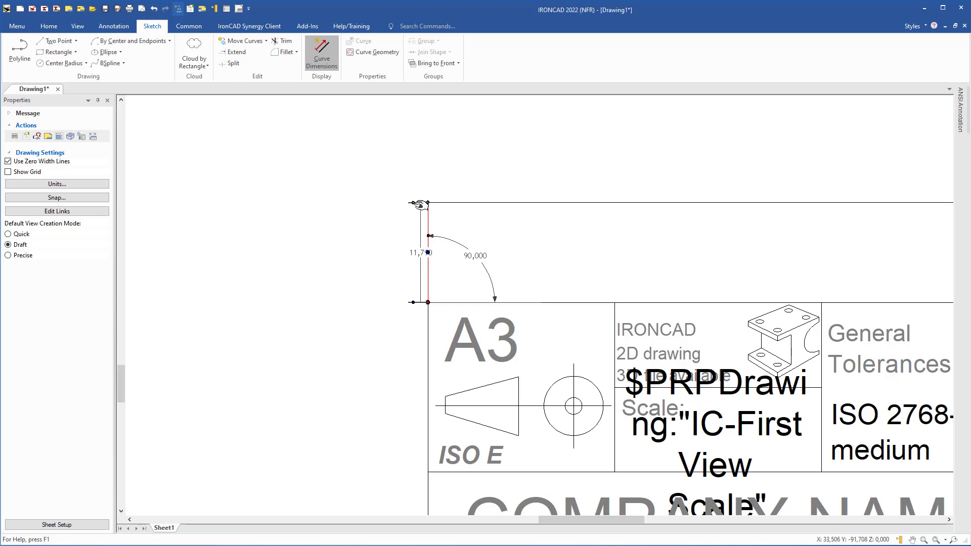
Edit the left vertical line's length to 12, then correct it to 10.
double_click(421, 252)
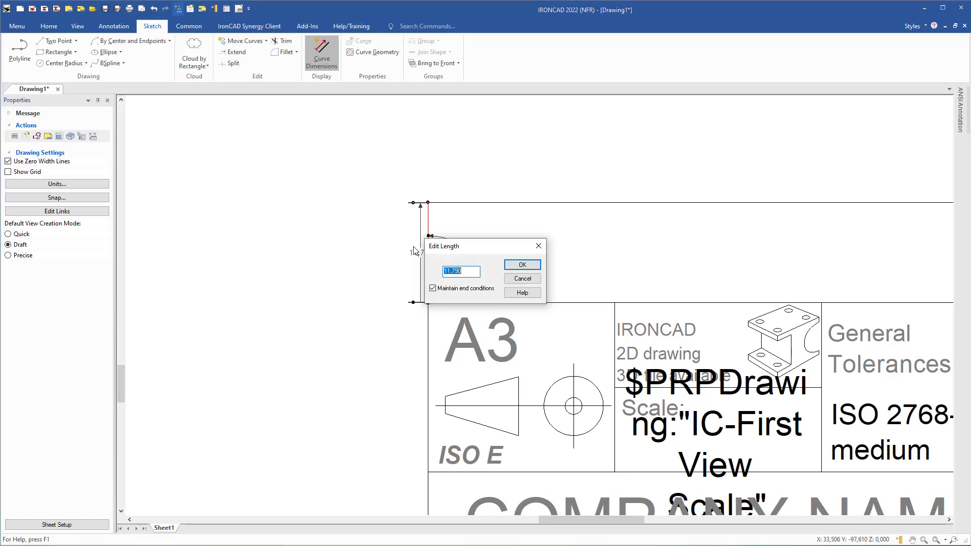
text(12)
key(Return)
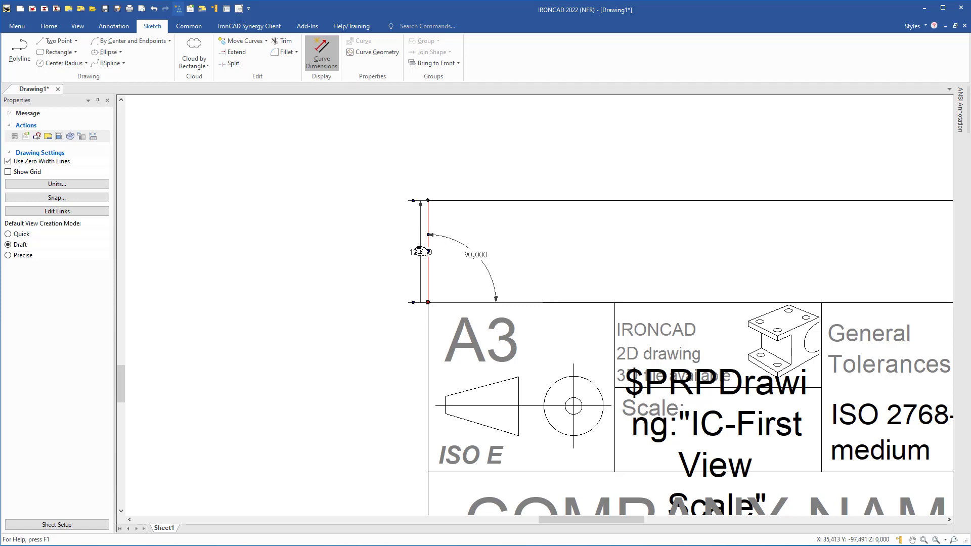
double_click(420, 251)
text(10)
key(Return)
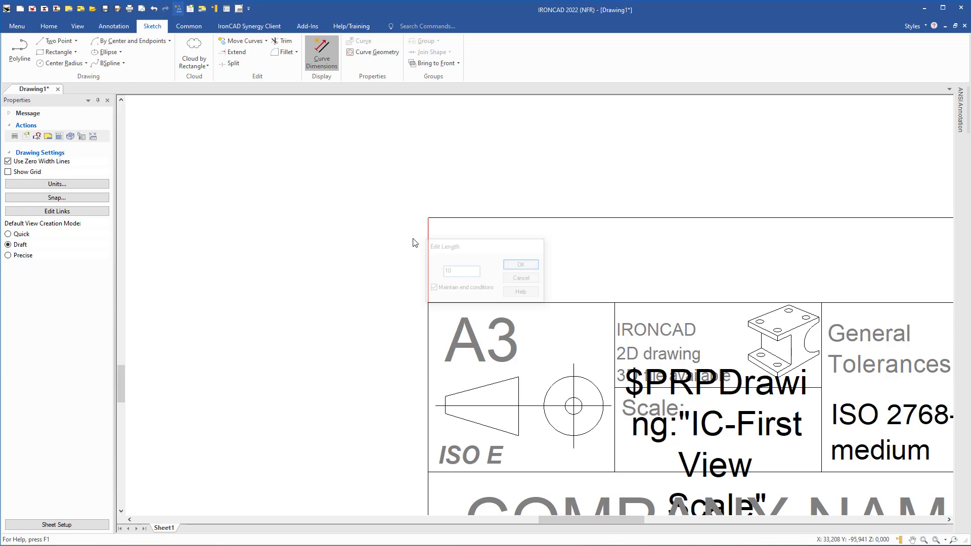
mouse_move(667, 275)
middle_down()
mouse_move(503, 245)
mouse_move(441, 249)
middle_up()
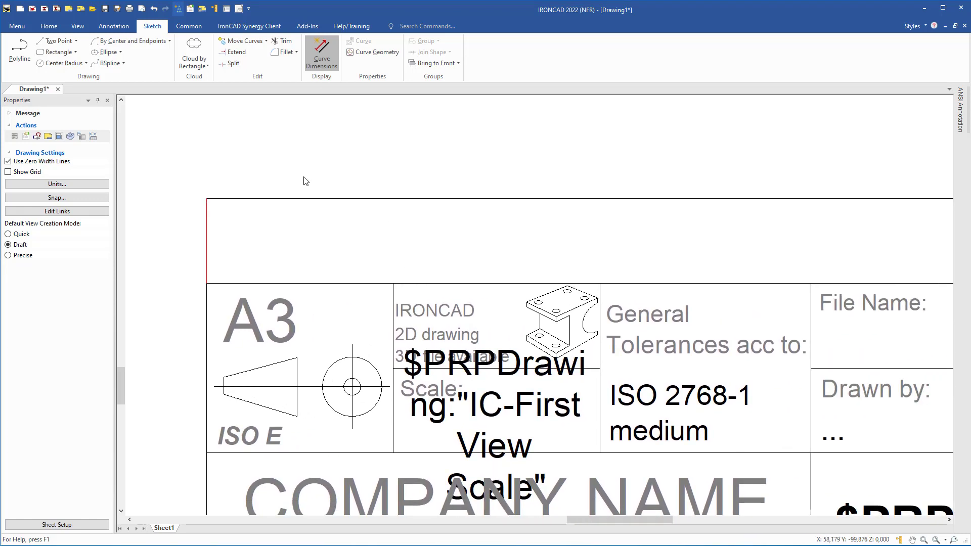
Draw three vertical two-point dividers across the strip at the column edges.
click(57, 41)
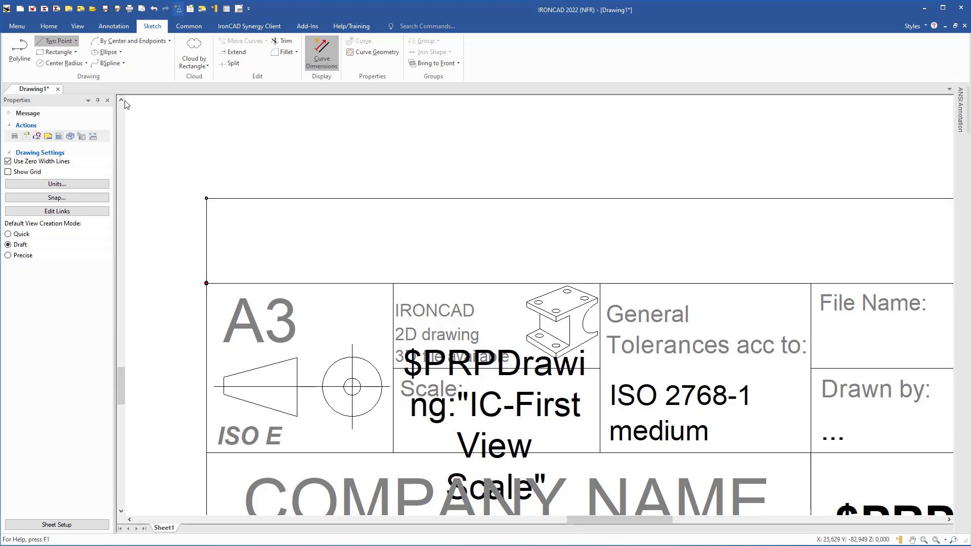
click(393, 283)
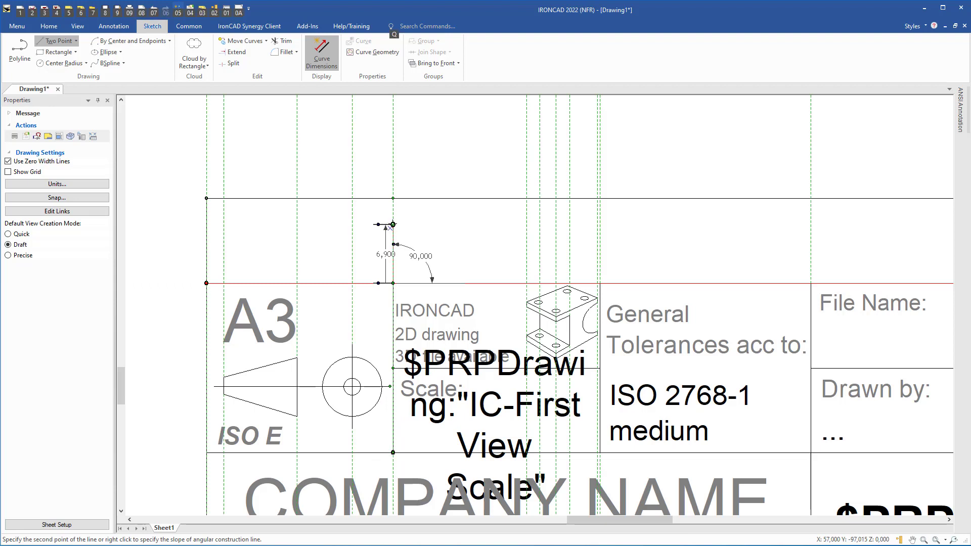
key(alt)
click(393, 198)
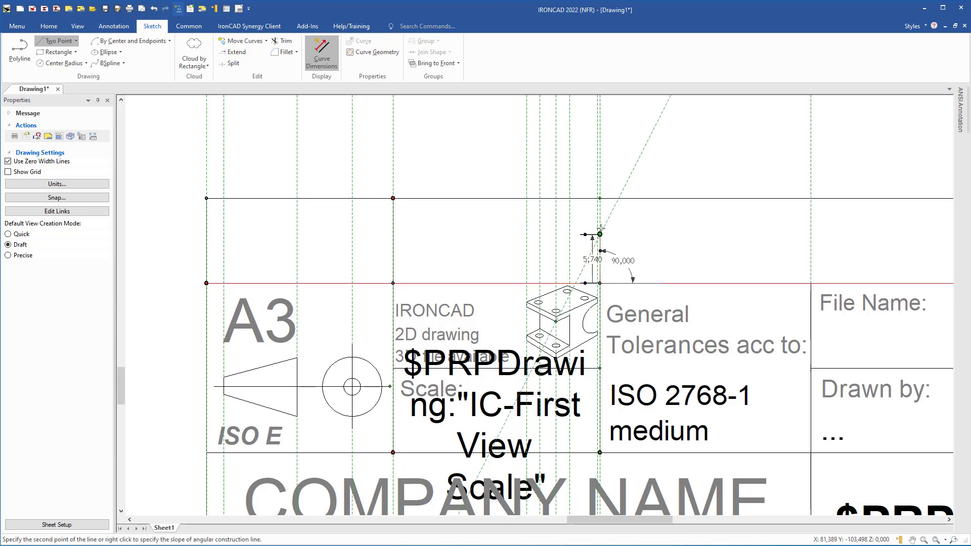
click(599, 198)
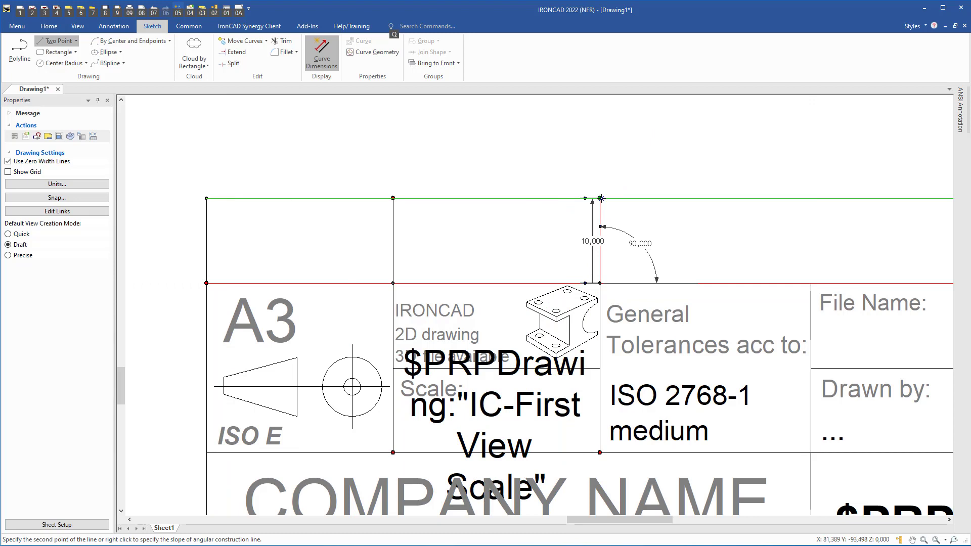
click(810, 284)
click(811, 198)
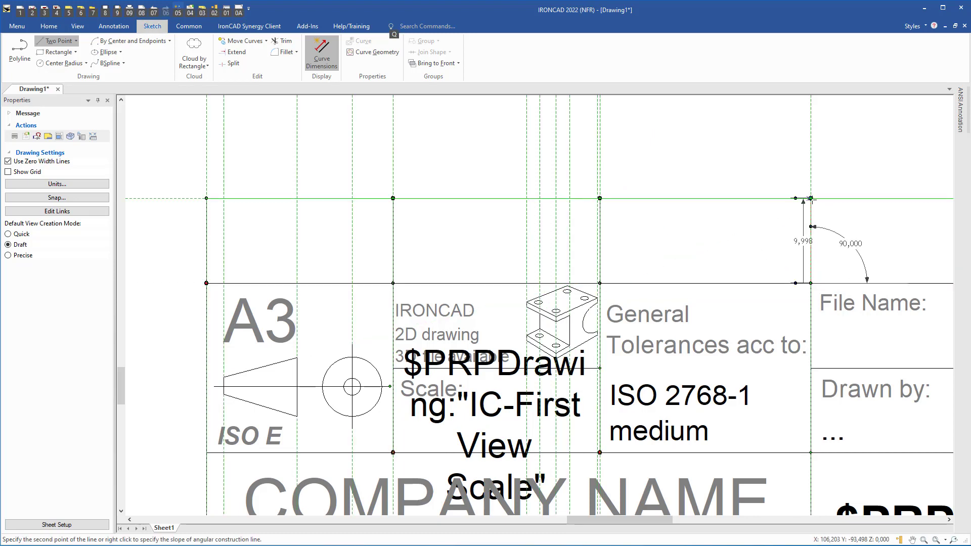
Add a divider above the Last saved column edge and end line drawing.
middle_drag(767, 252, 266, 248)
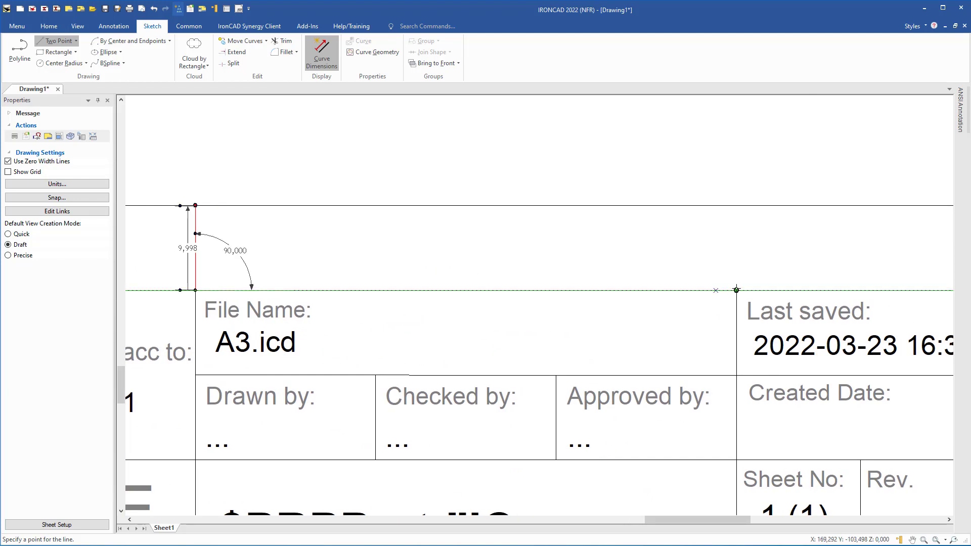
click(736, 290)
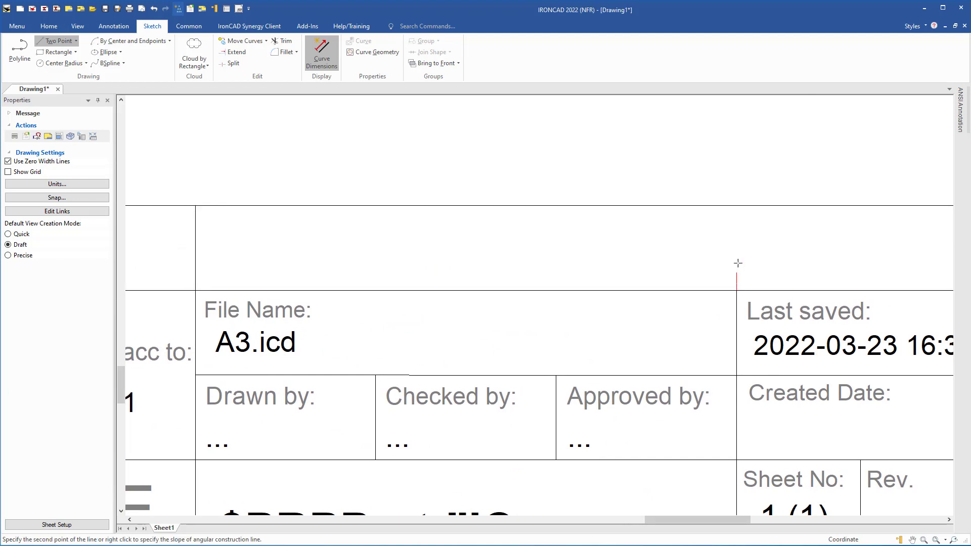
click(735, 205)
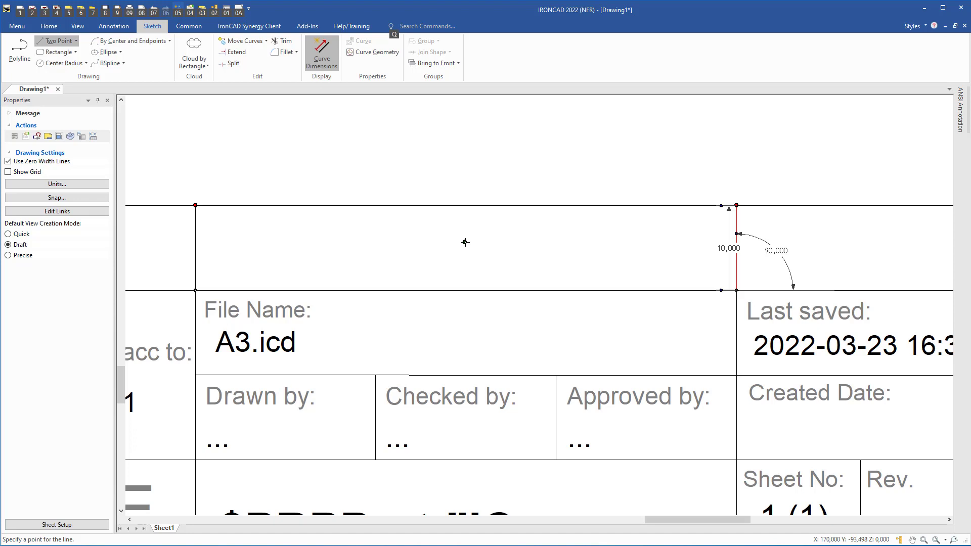
key(Escape)
middle_drag(429, 261, 741, 214)
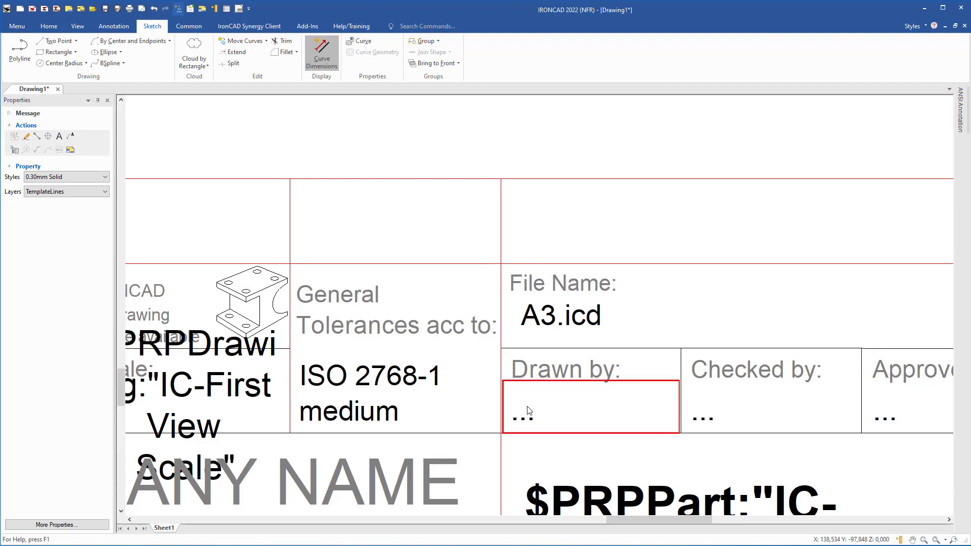
Ctrl-drag copies of the 'Drawn by:' label and '...' placeholder into the empty top-row cells.
click(534, 373)
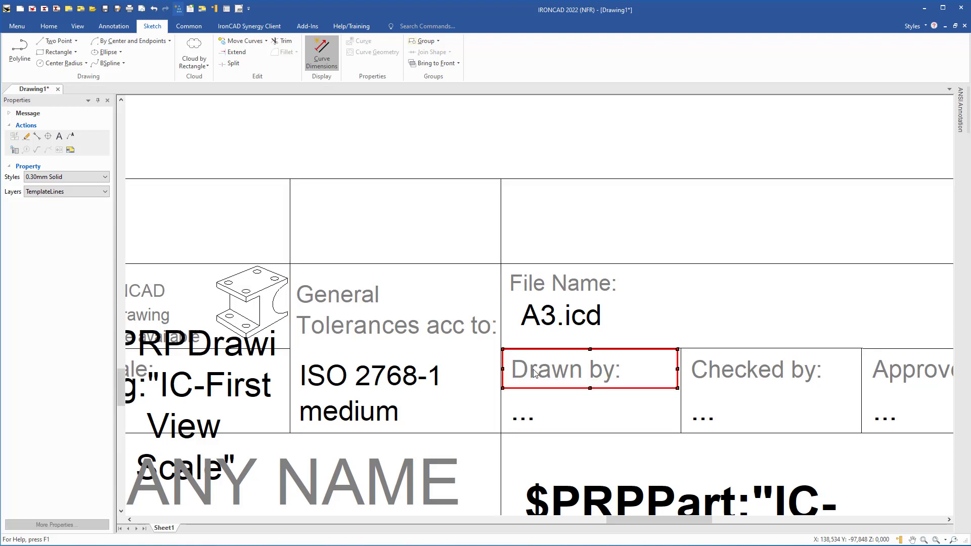
shift+click(524, 418)
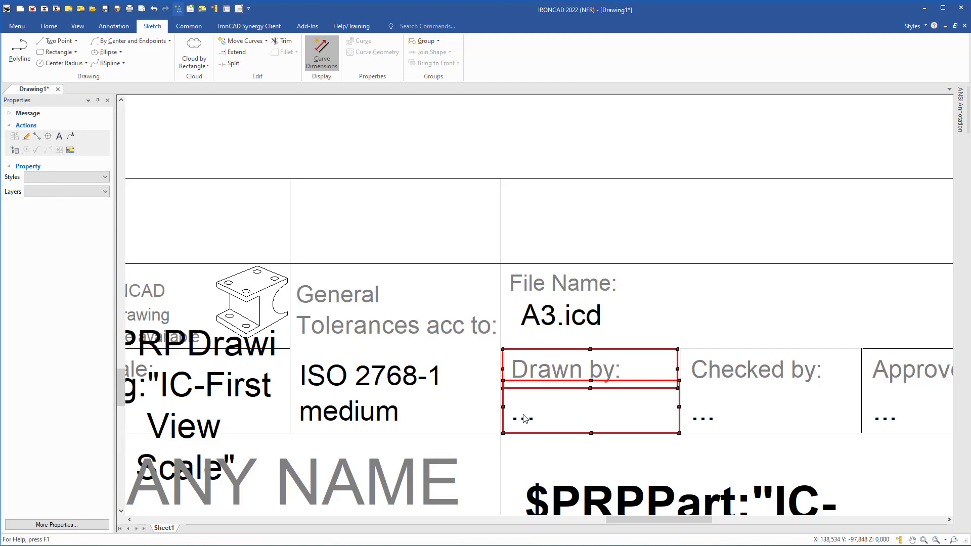
mouse_move(524, 419)
mouse_down()
mouse_move(536, 403)
mouse_move(519, 248)
mouse_up()
key(alt)
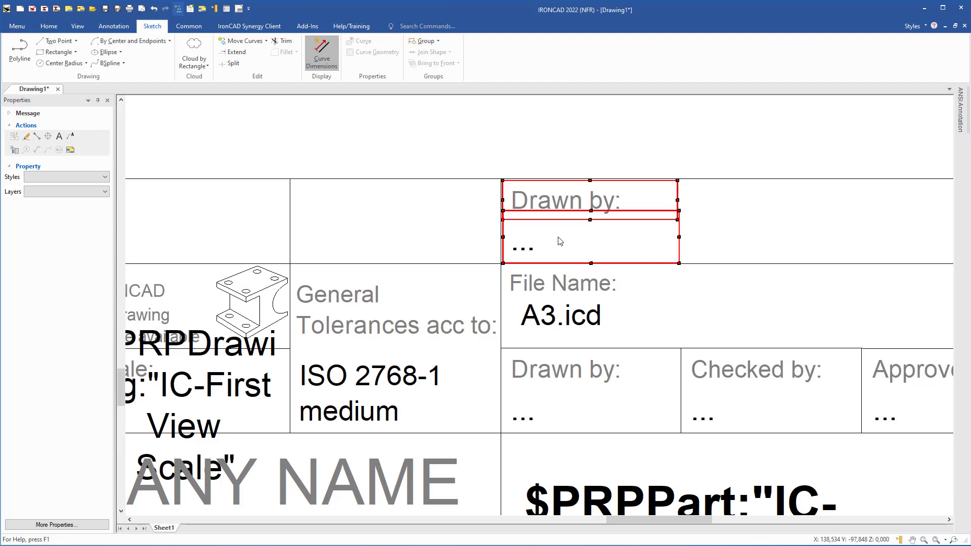
drag(559, 242, 346, 239)
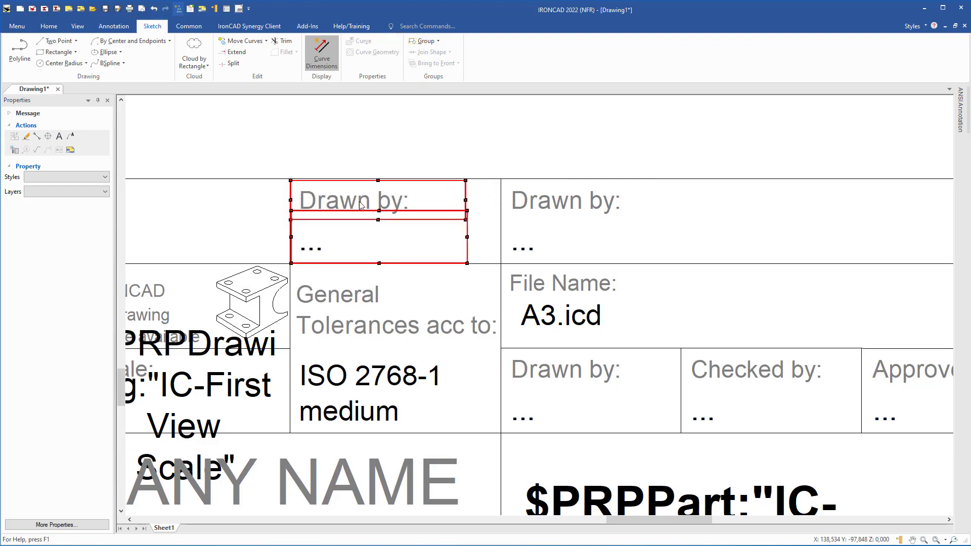
Rename the first copied 'Drawn by' label to 'Weight'.
click(309, 204)
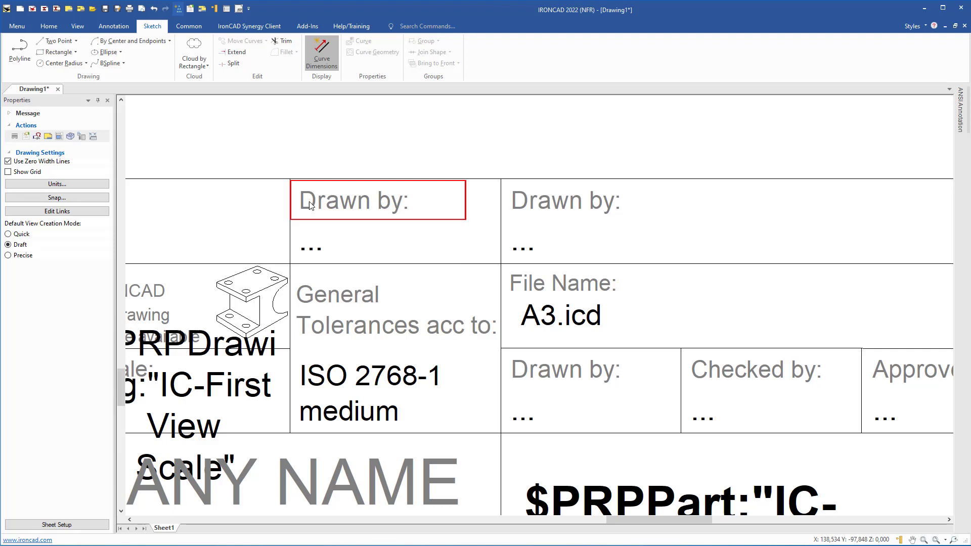
double_click(352, 205)
click(392, 204)
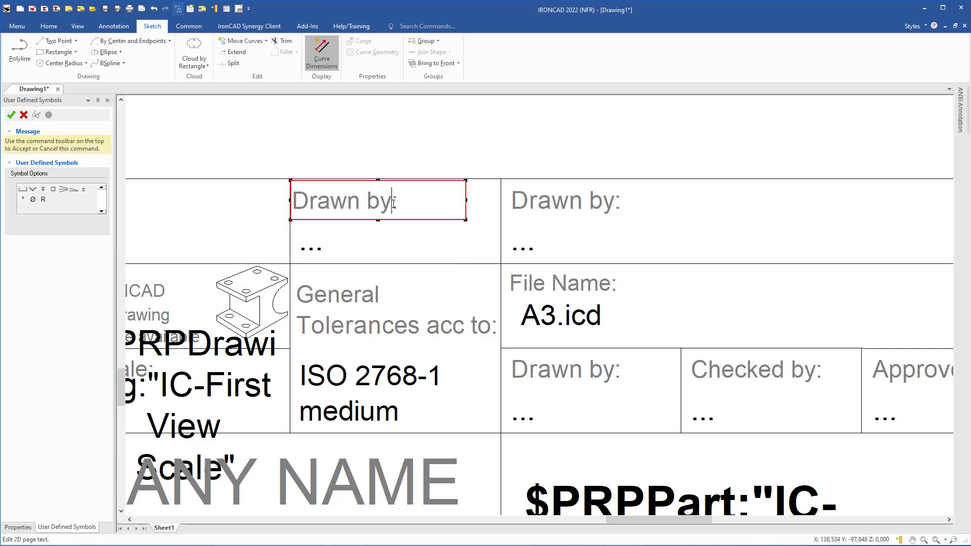
key(shift+Home)
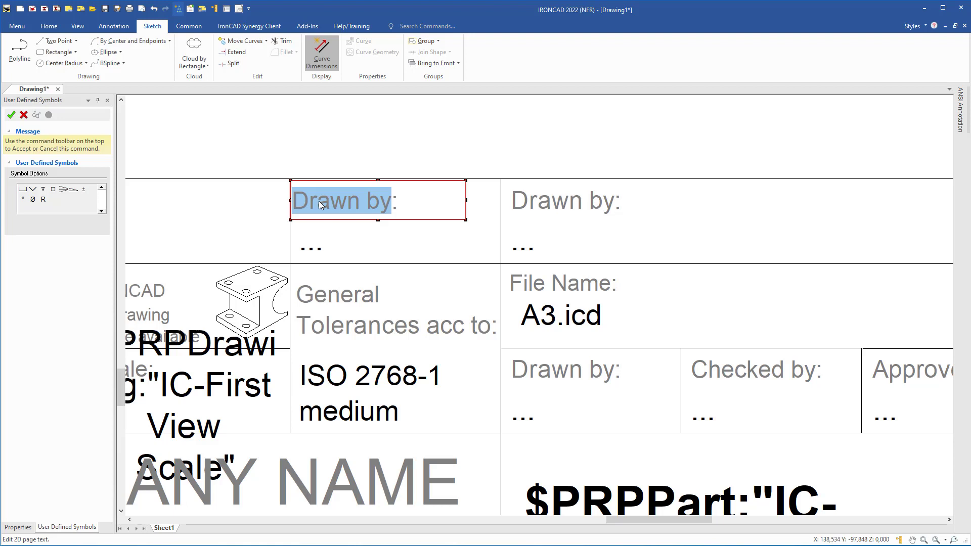
text(Weight:)
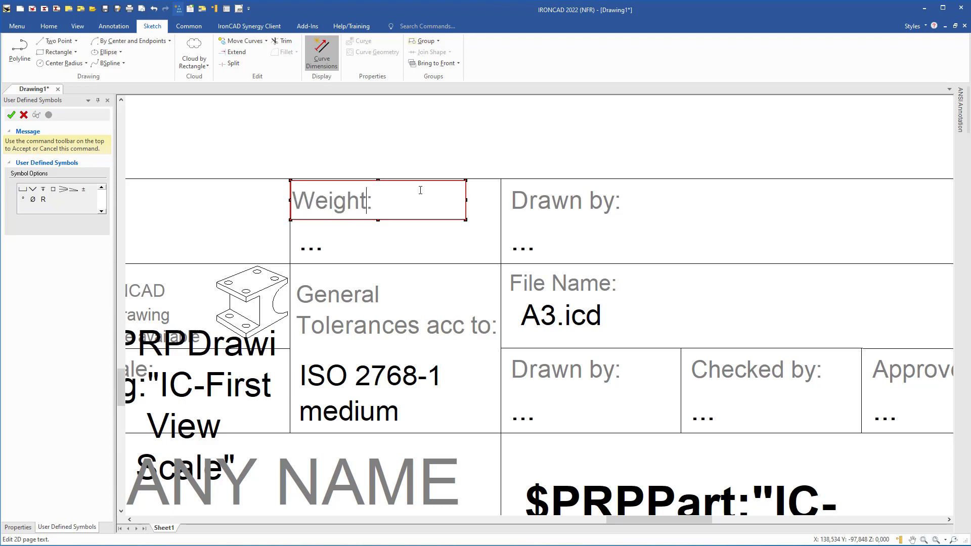
click(495, 170)
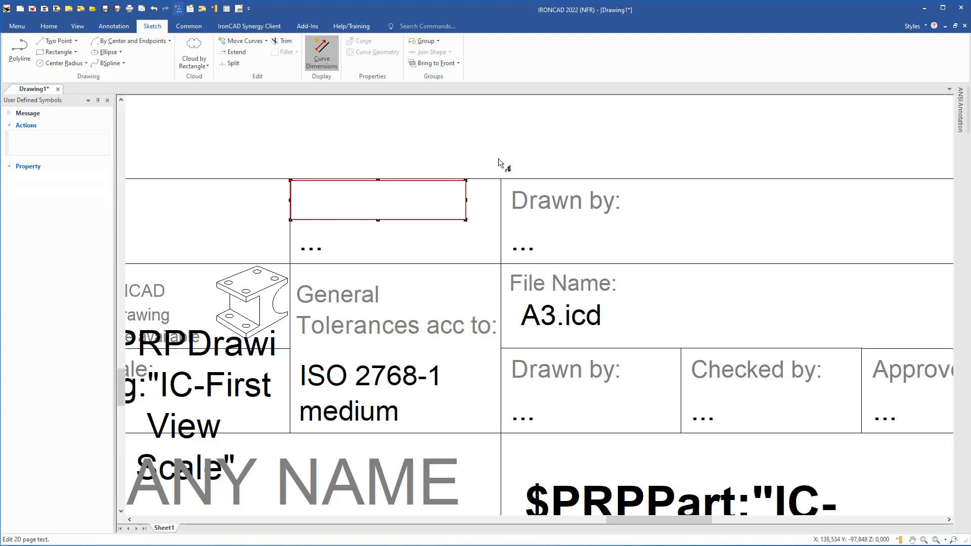
Rename the second copied 'Drawn by' label to 'Material'.
click(545, 207)
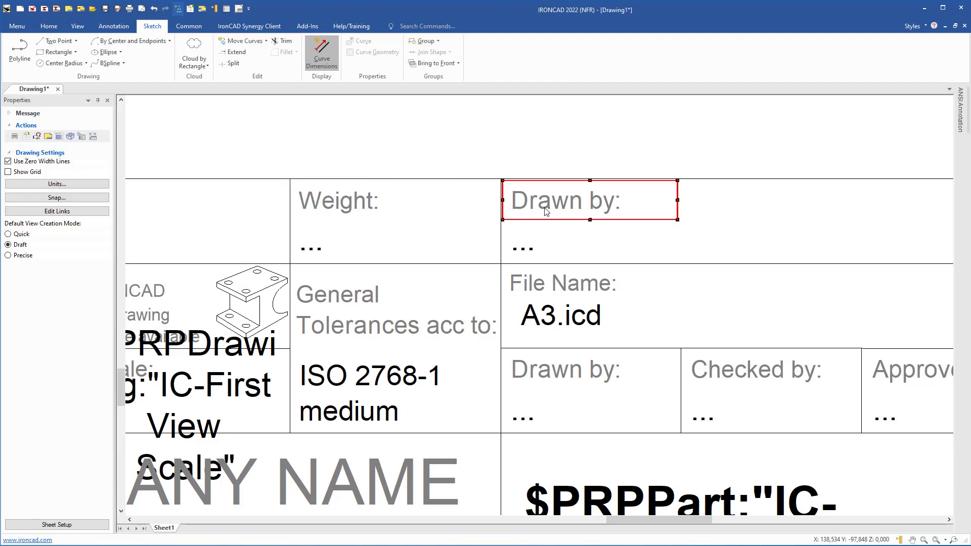
double_click(550, 207)
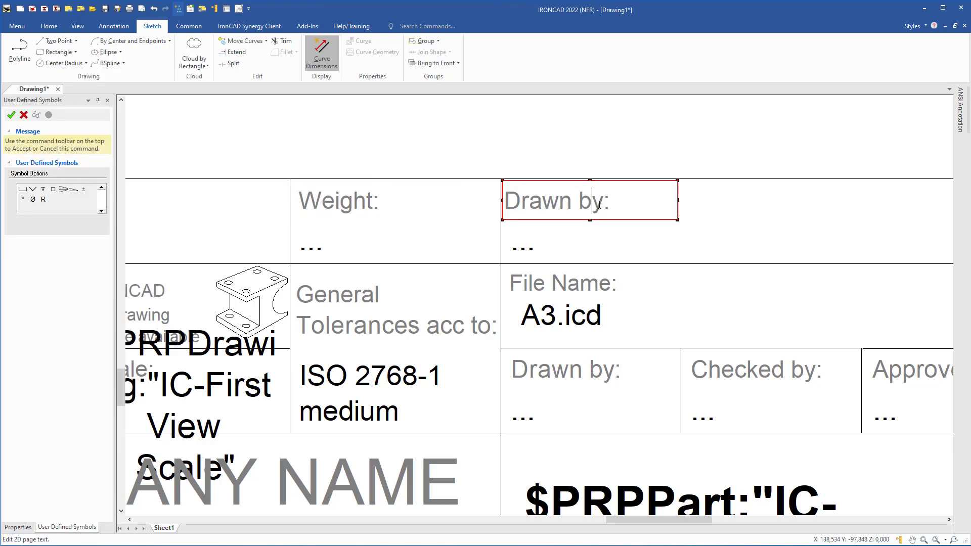
key(shift+Home)
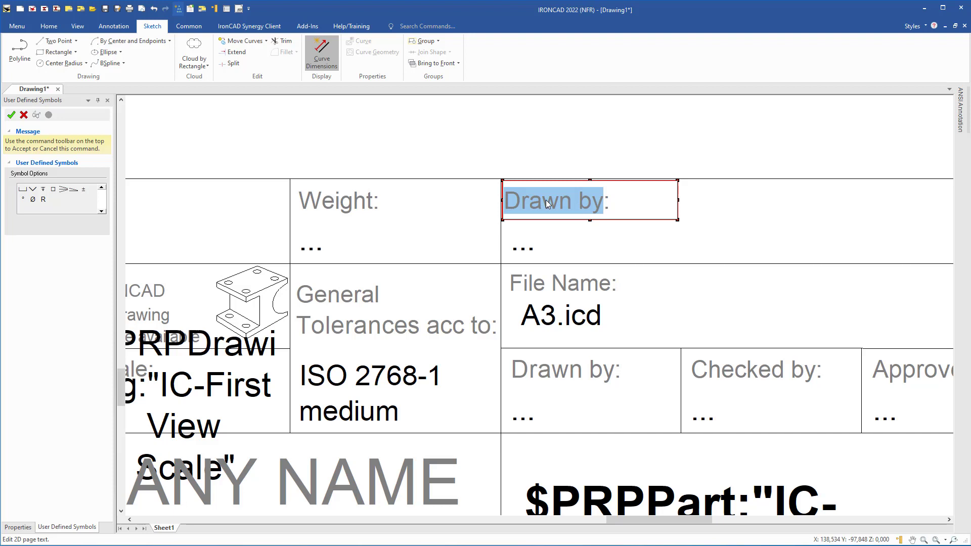
text(Material:)
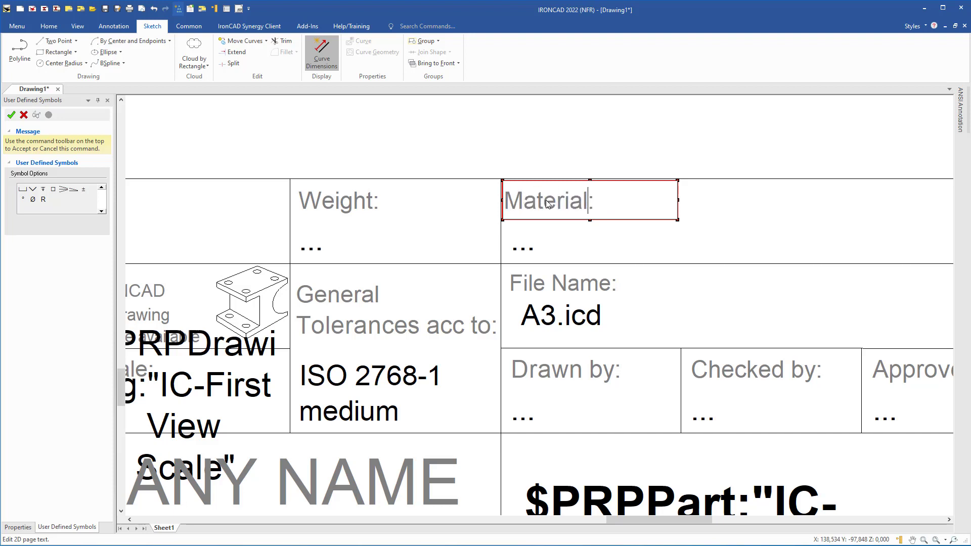
click(412, 161)
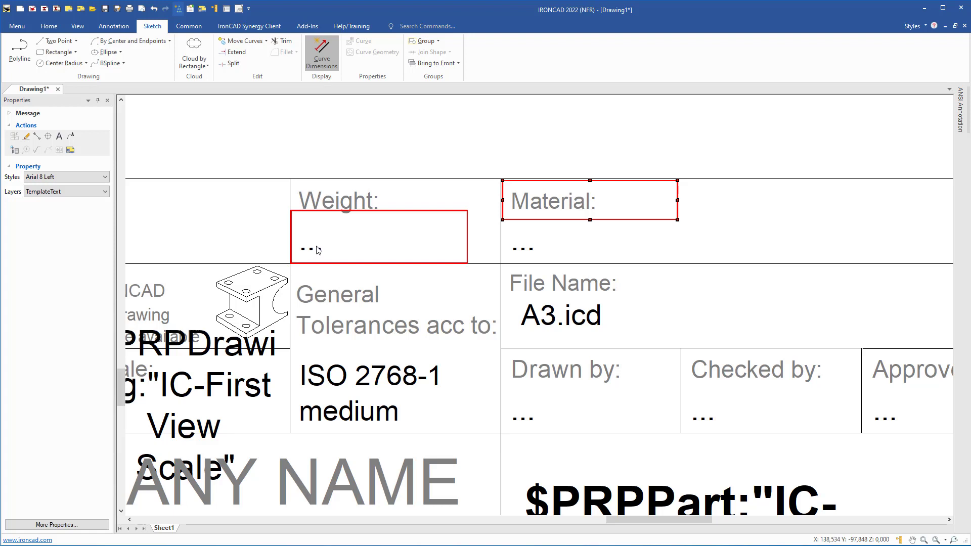
Delete the '...' placeholder text under Weight in its text properties.
click(318, 249)
right_click(318, 250)
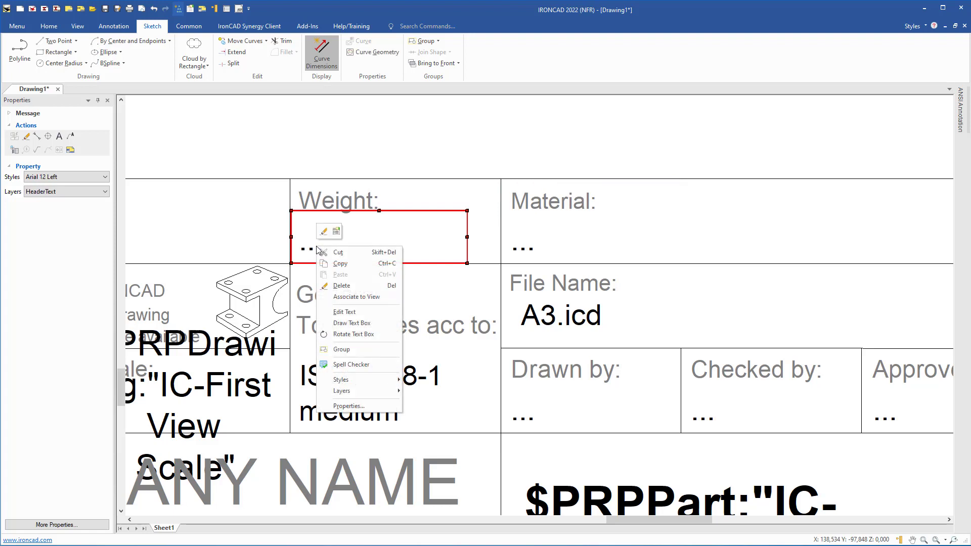
click(343, 406)
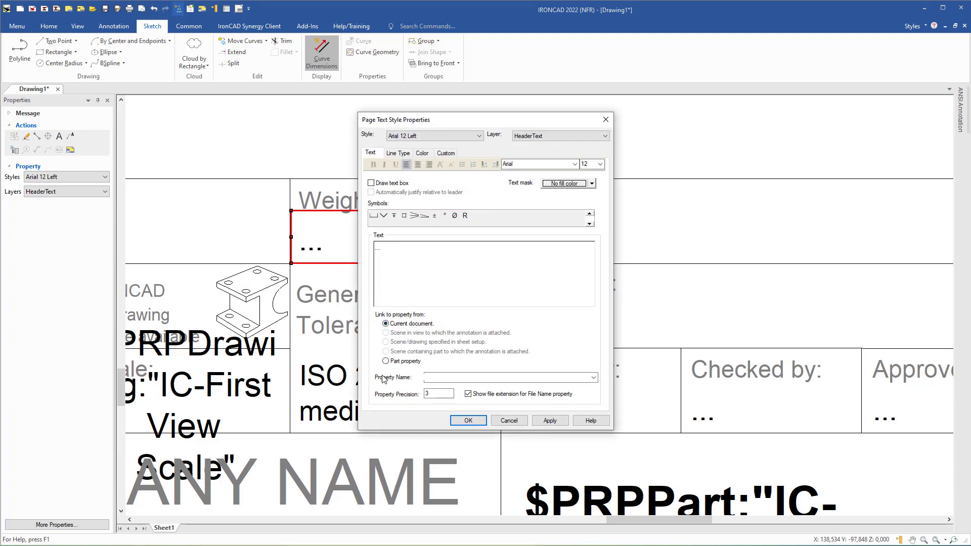
double_click(399, 251)
key(Delete)
Link the Weight text to the Part Mass part property and widen its box.
click(386, 362)
click(594, 381)
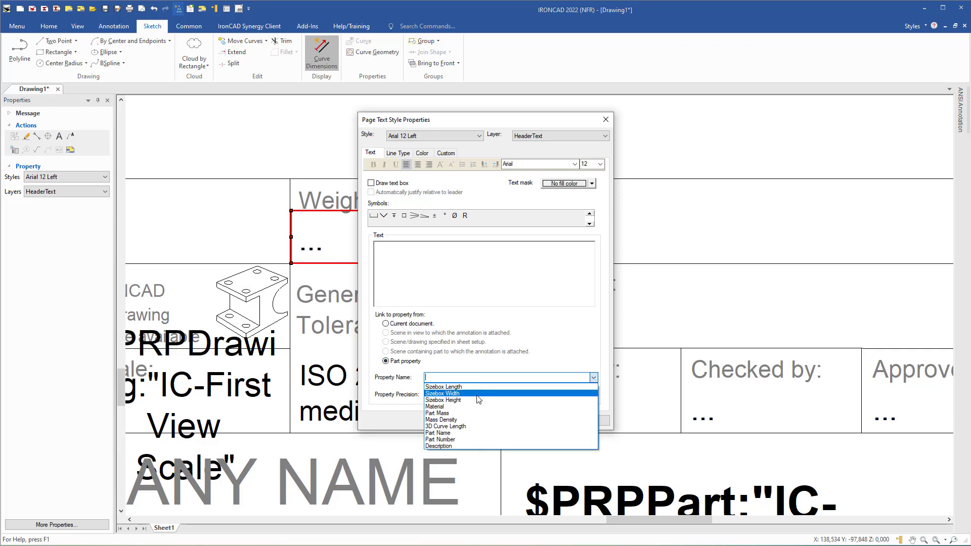
click(437, 413)
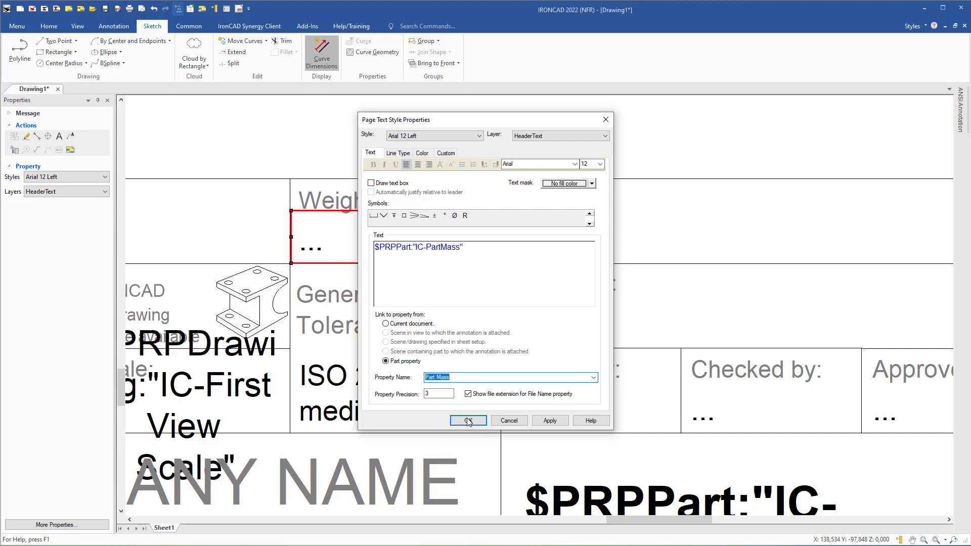
click(469, 422)
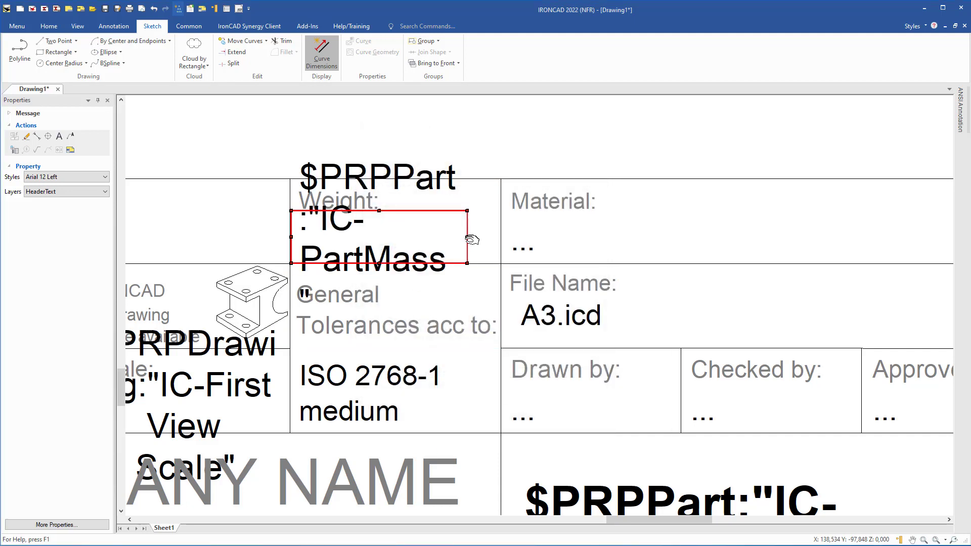
drag(468, 237, 499, 237)
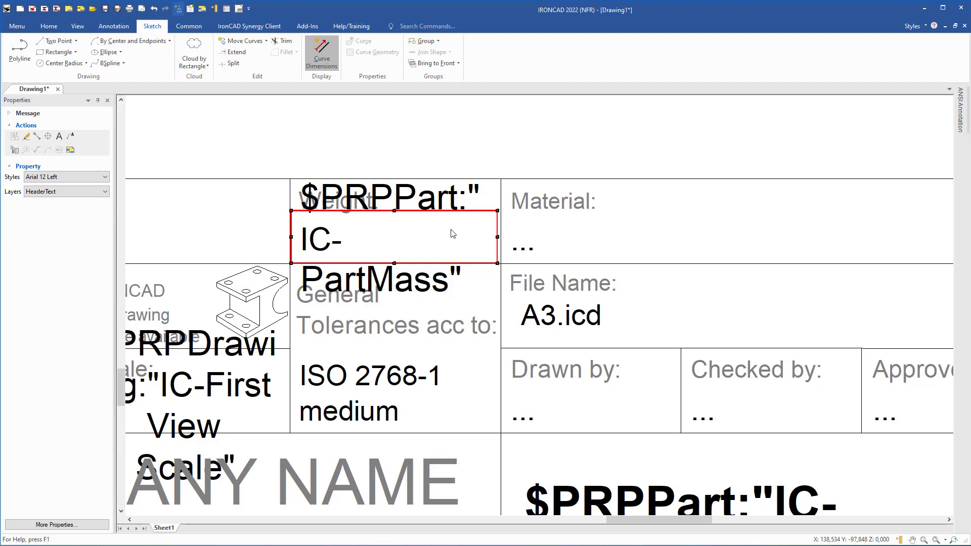
click(537, 253)
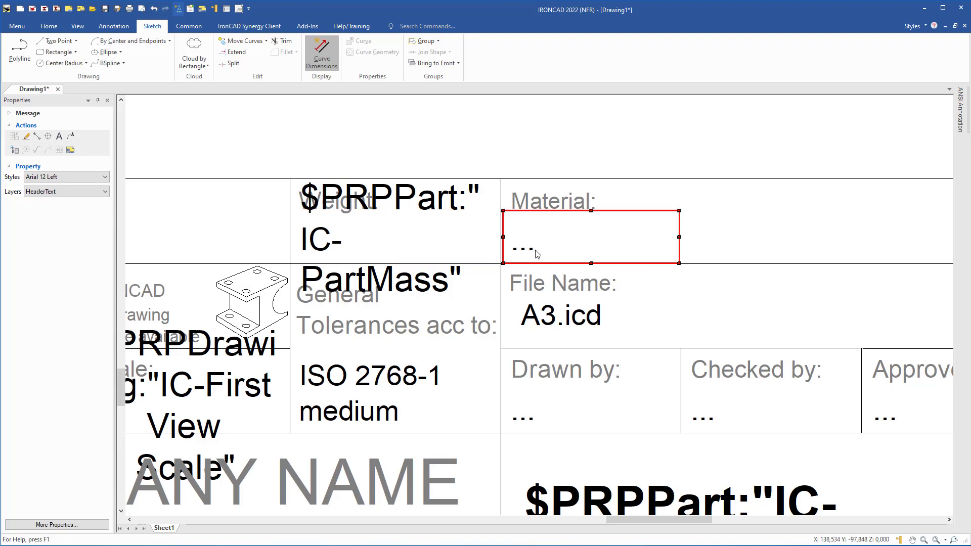
Replace the Material placeholder with a link to the part's Material property.
right_click(537, 253)
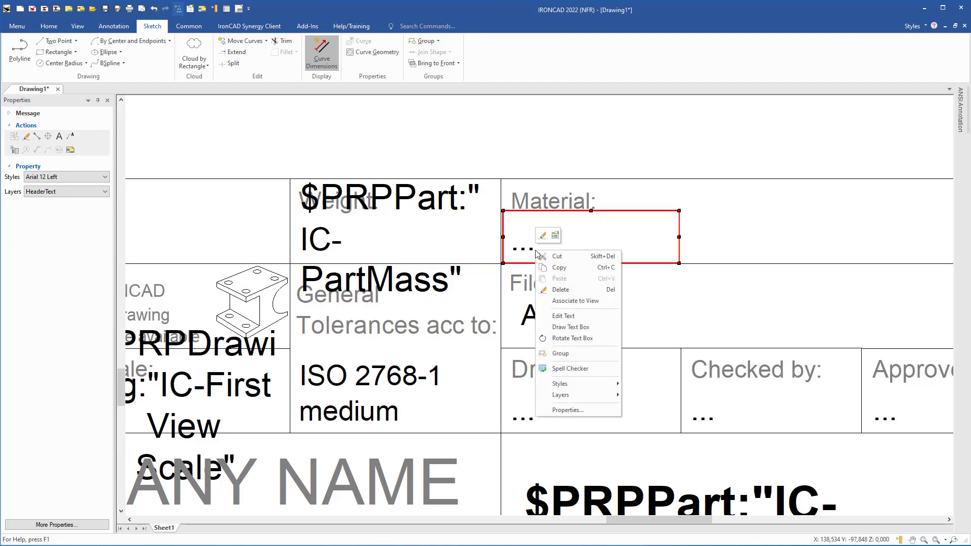
click(553, 410)
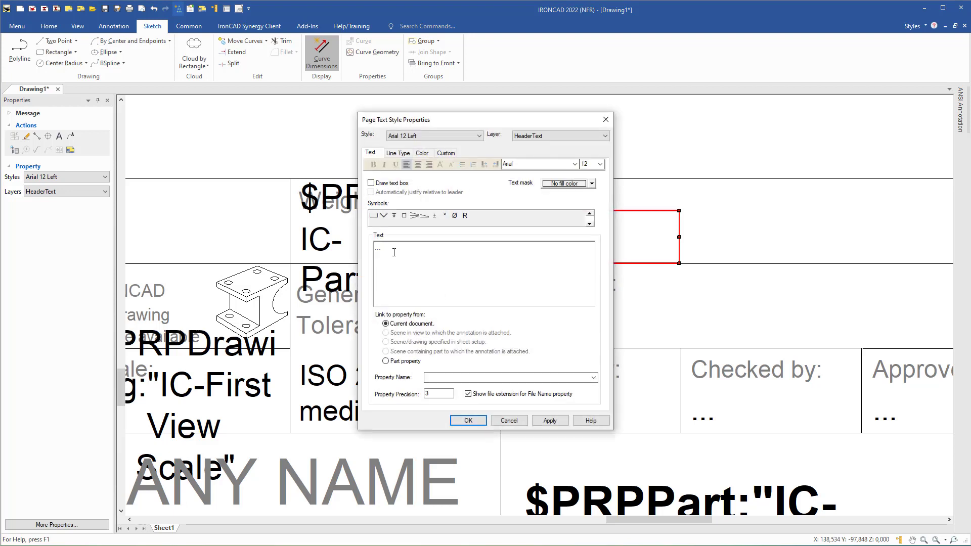
key(Delete)
click(386, 361)
click(593, 377)
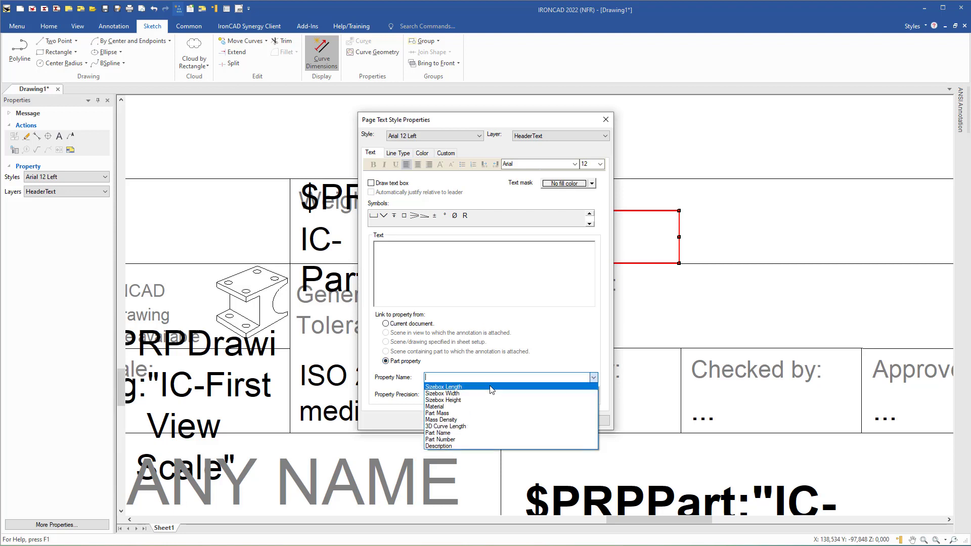
click(435, 407)
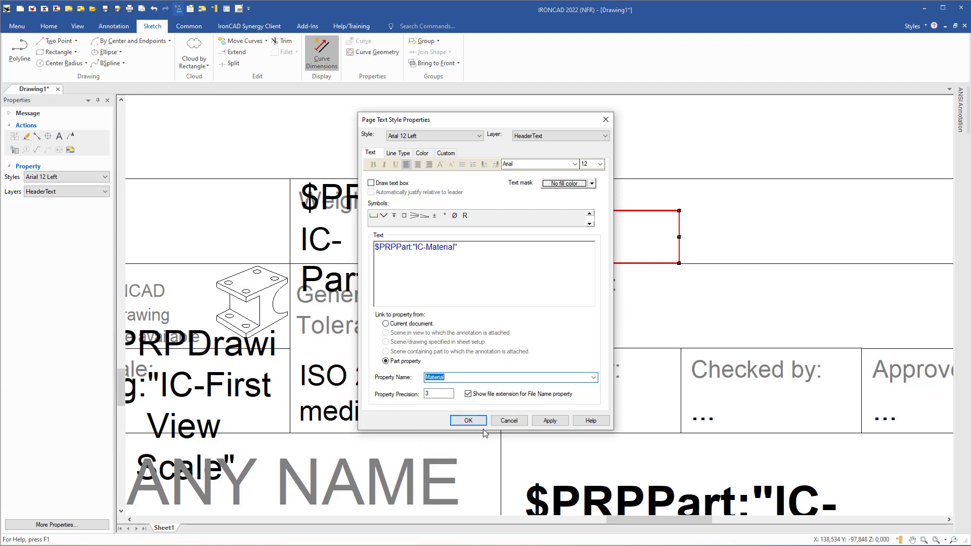
click(467, 422)
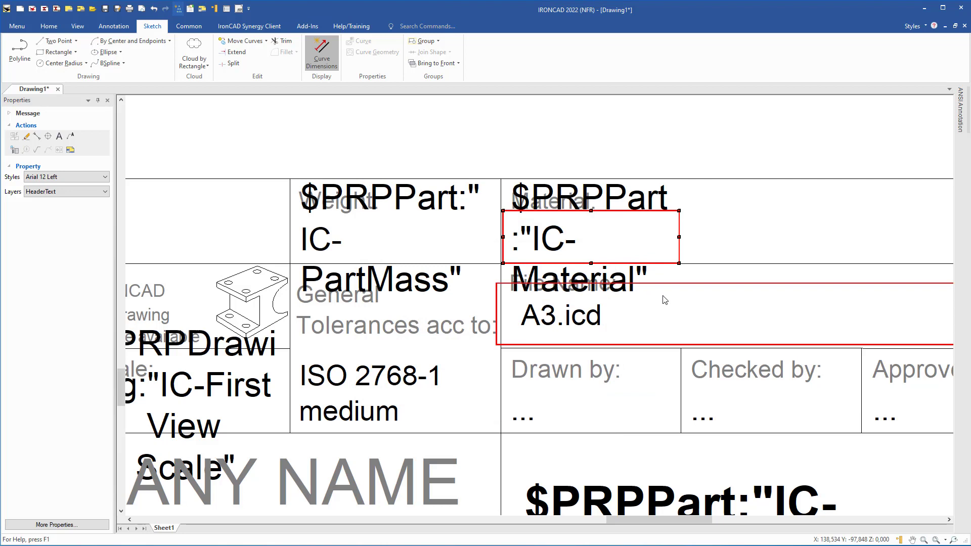
Widen the Material text box to the cell edge so it fits one line.
middle_drag(663, 299, 431, 302)
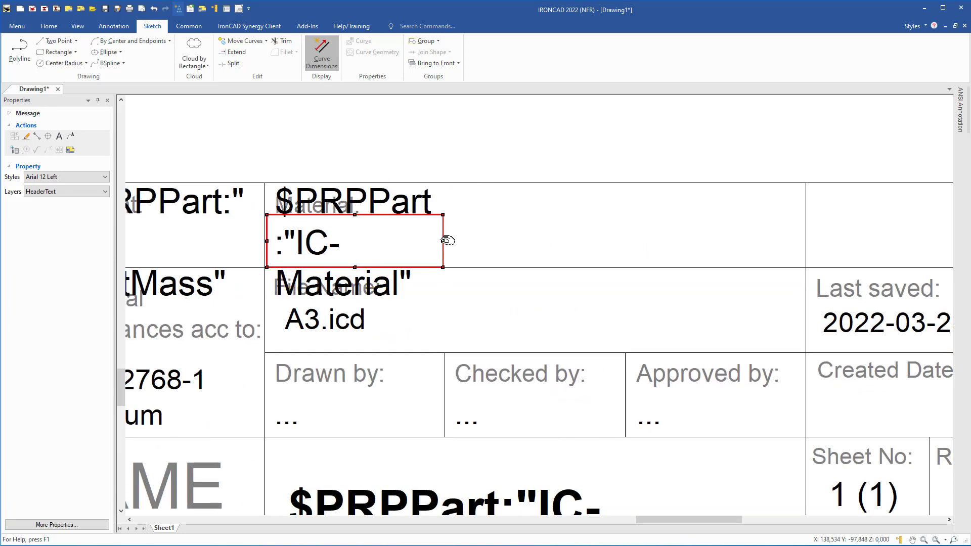
drag(446, 240, 801, 241)
click(369, 134)
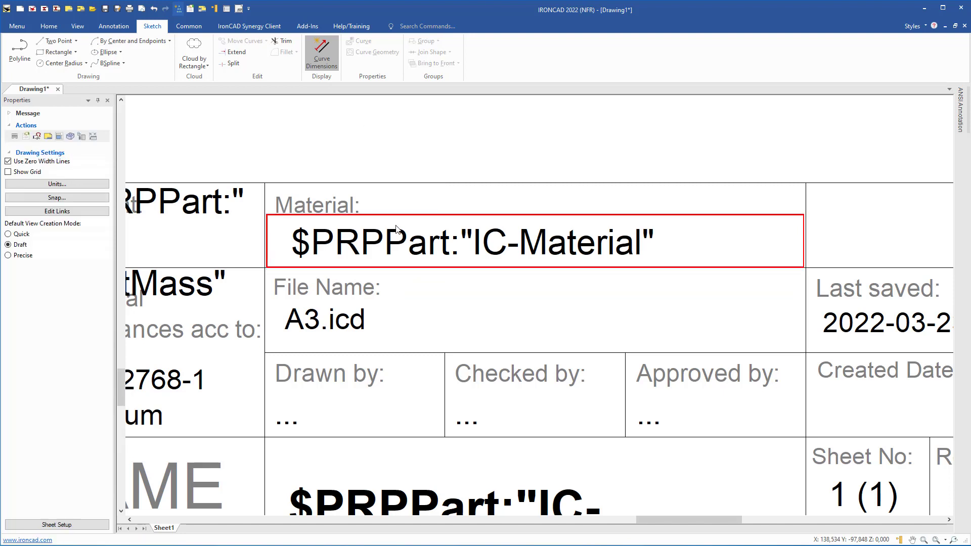
scroll(397, 227, down, 3)
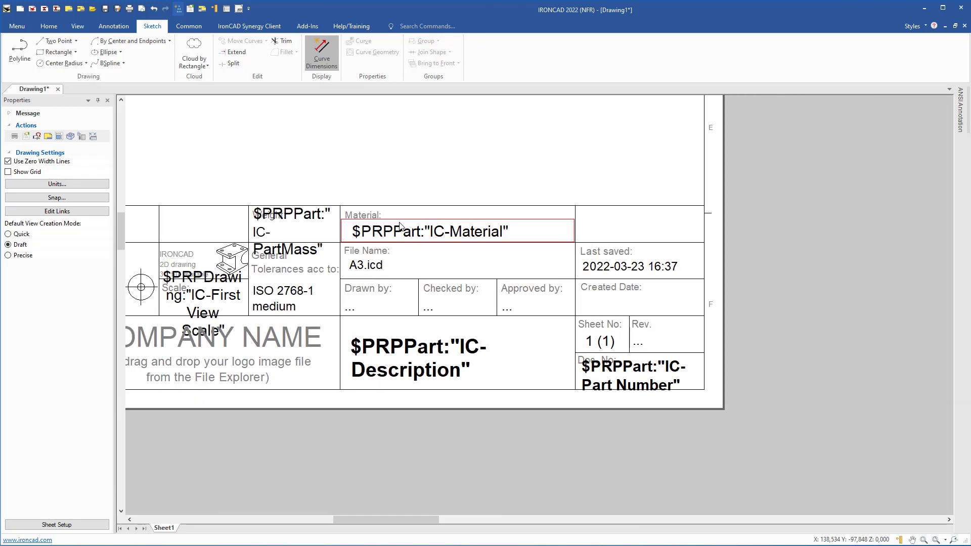
Pan to the empty drawing area and open the Line Types list from Home.
scroll(400, 226, down, 1)
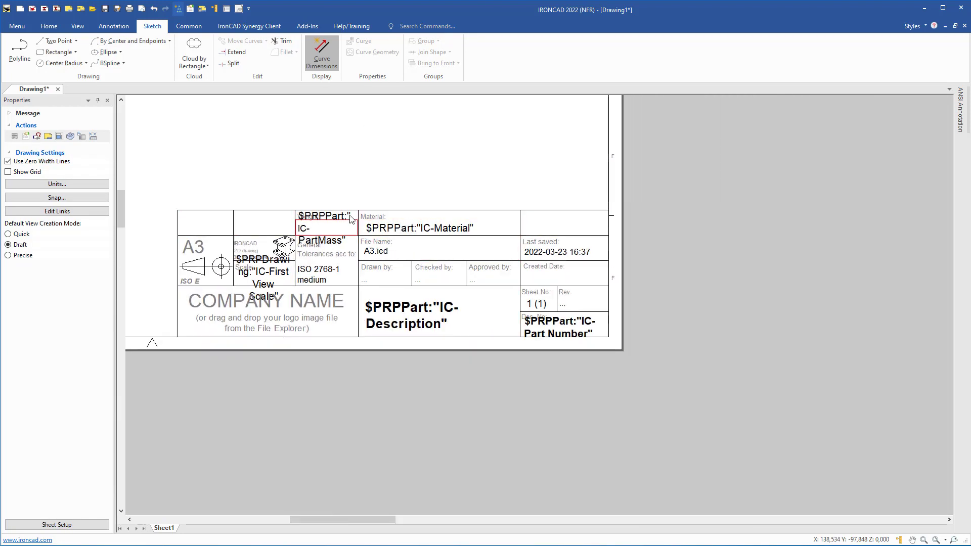
mouse_move(299, 177)
middle_down()
mouse_move(331, 216)
mouse_move(517, 340)
mouse_move(490, 271)
mouse_move(517, 333)
middle_up()
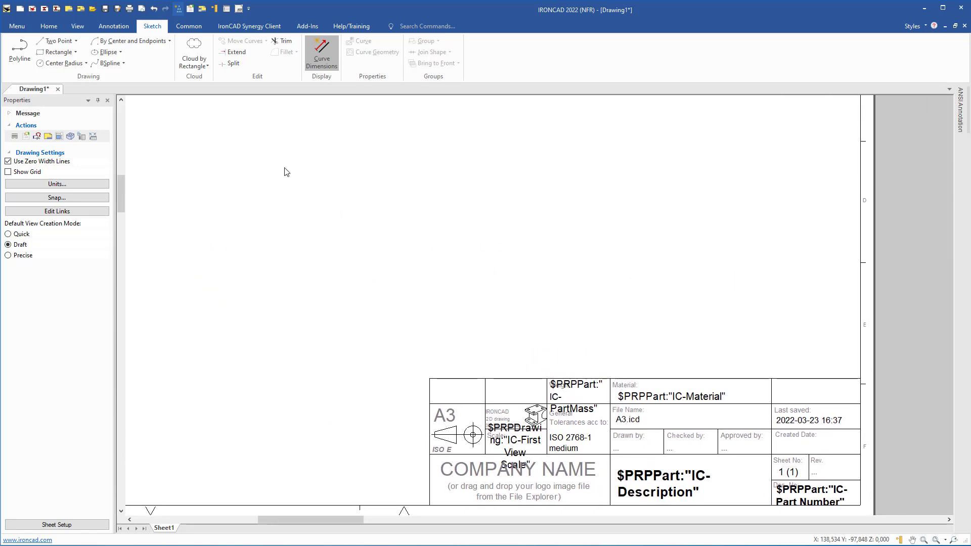
click(49, 26)
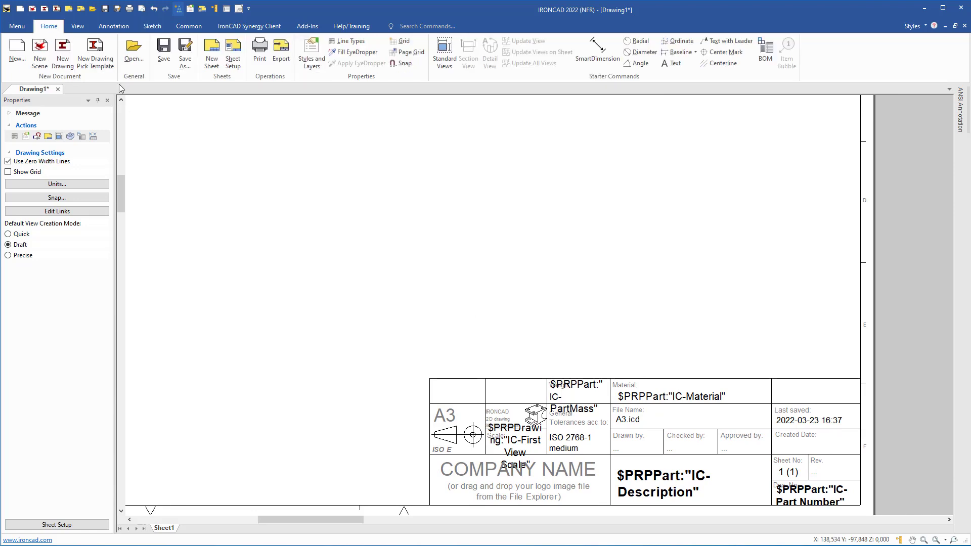
click(347, 41)
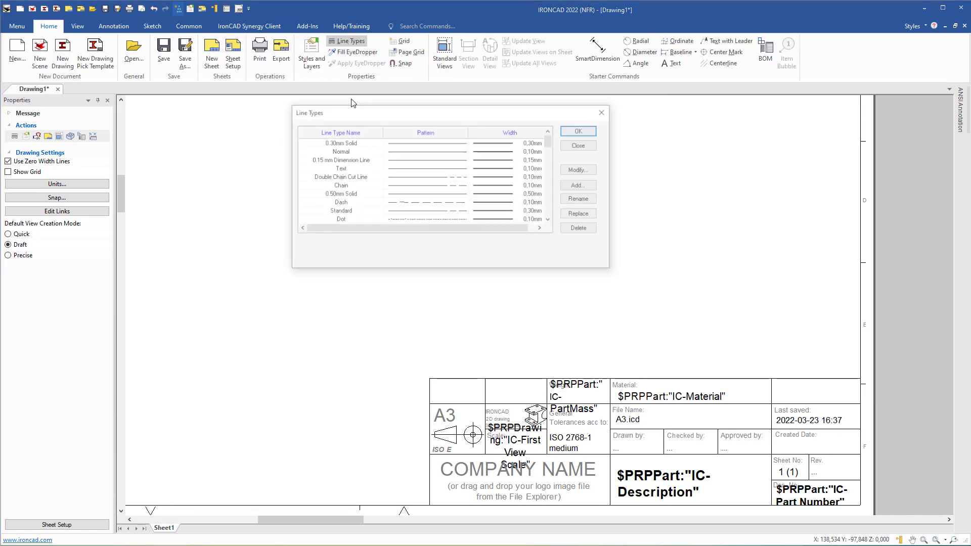
drag(550, 143, 553, 221)
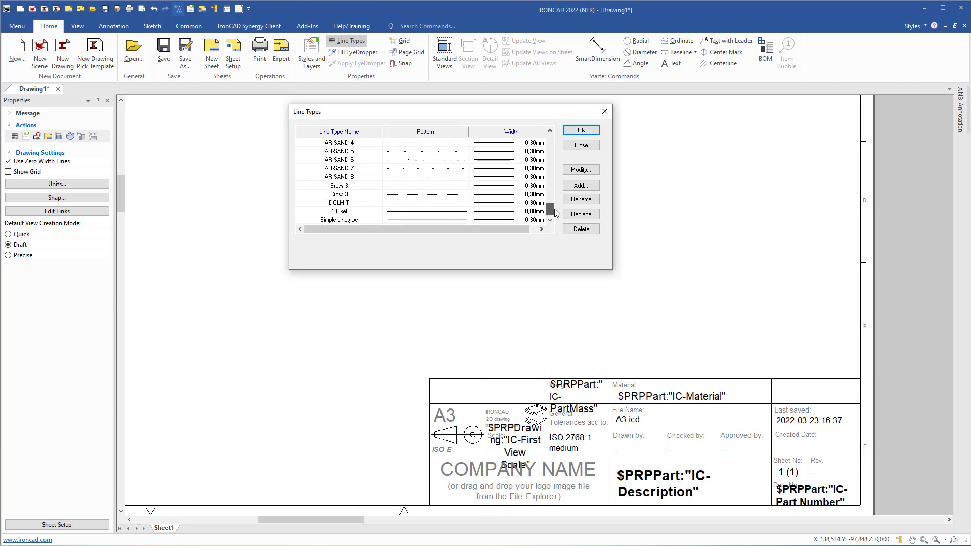
click(551, 220)
click(551, 219)
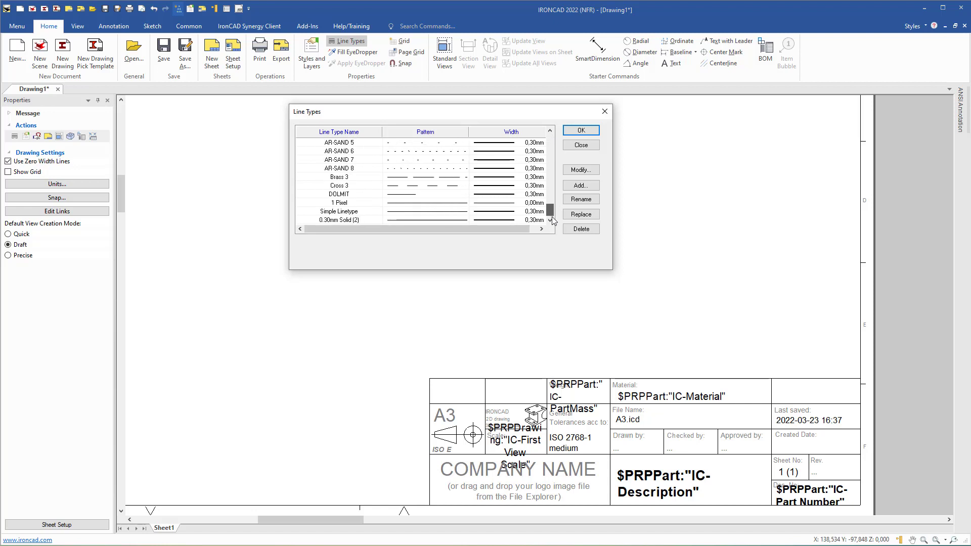
Add a new 0.15 mm line type named Object Line.
click(581, 185)
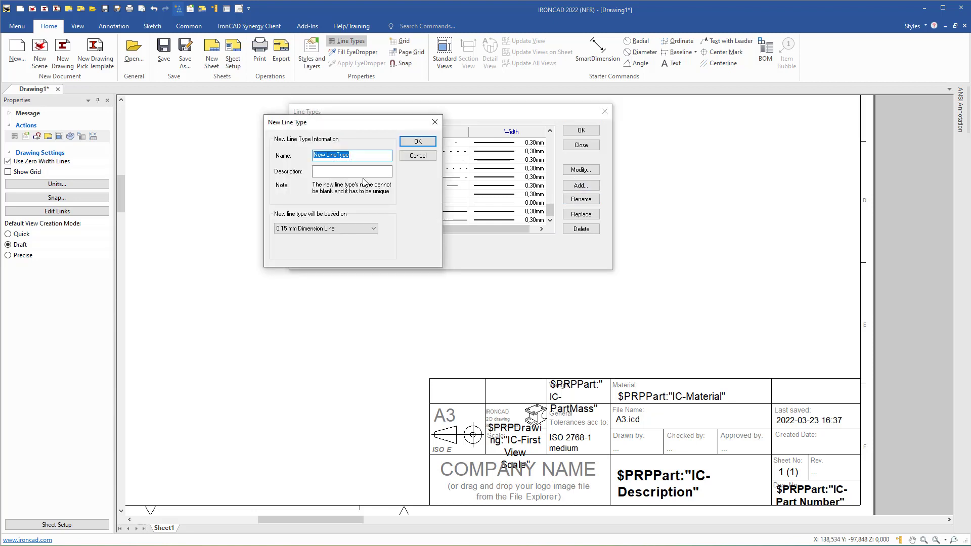
text(0)
key(Return)
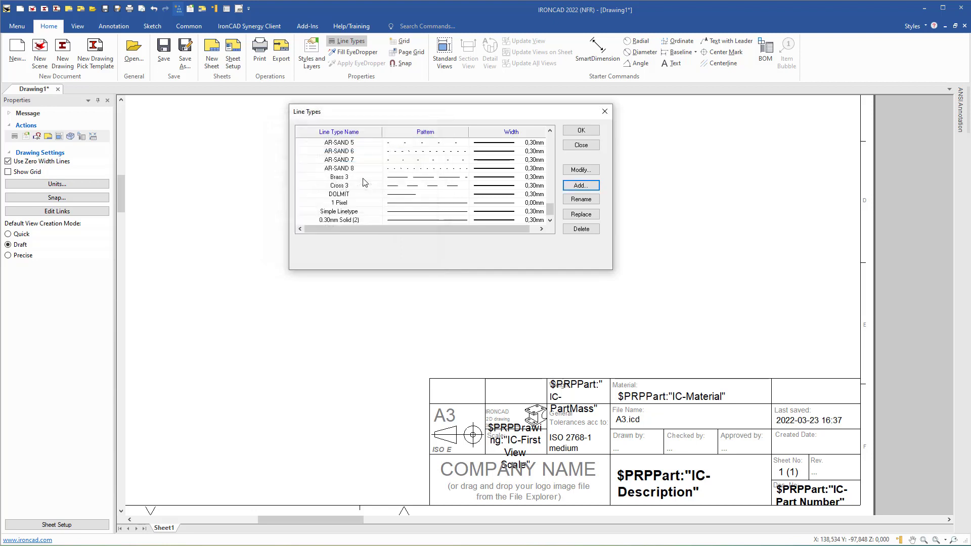
scroll(552, 212, down, 1)
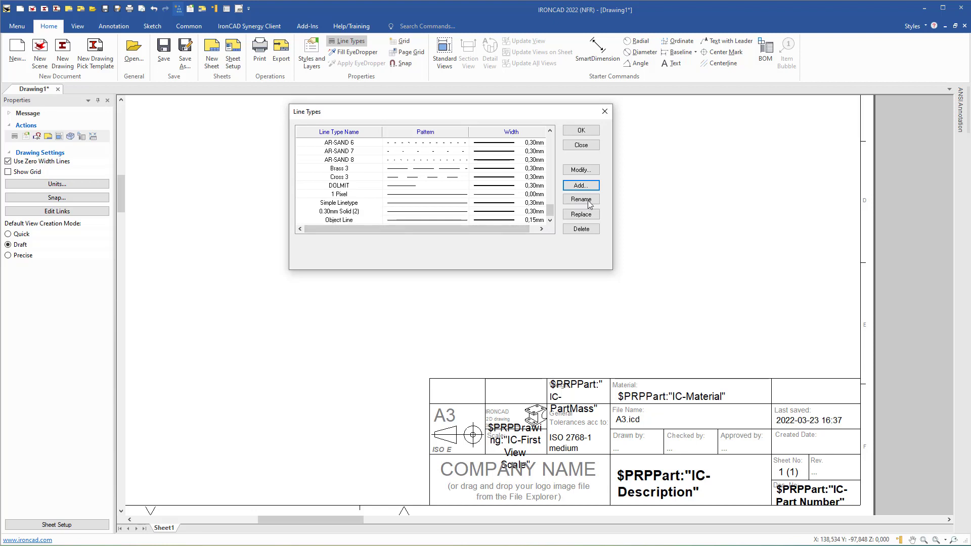
Add a new 0.15 mm line type named Hidden Line.
click(580, 186)
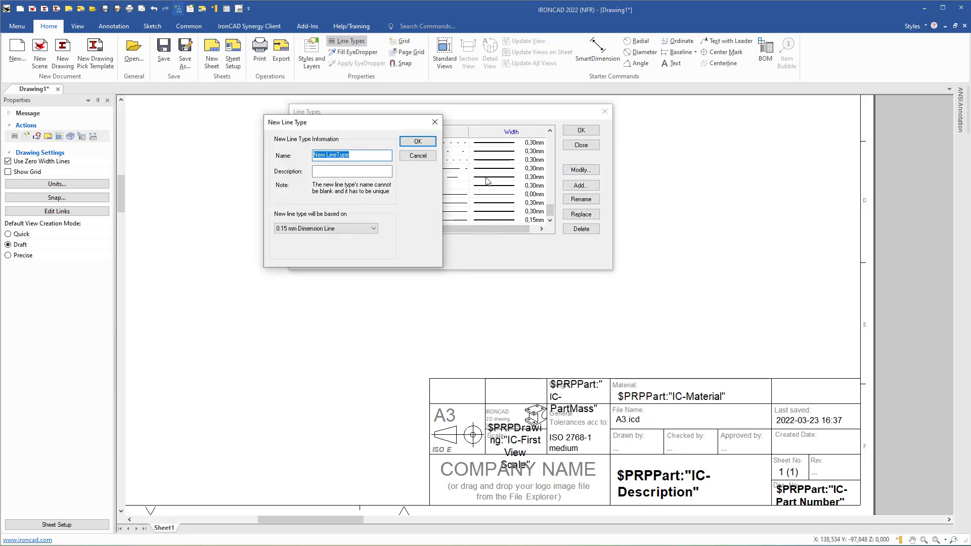
text(Hidden)
key(Return)
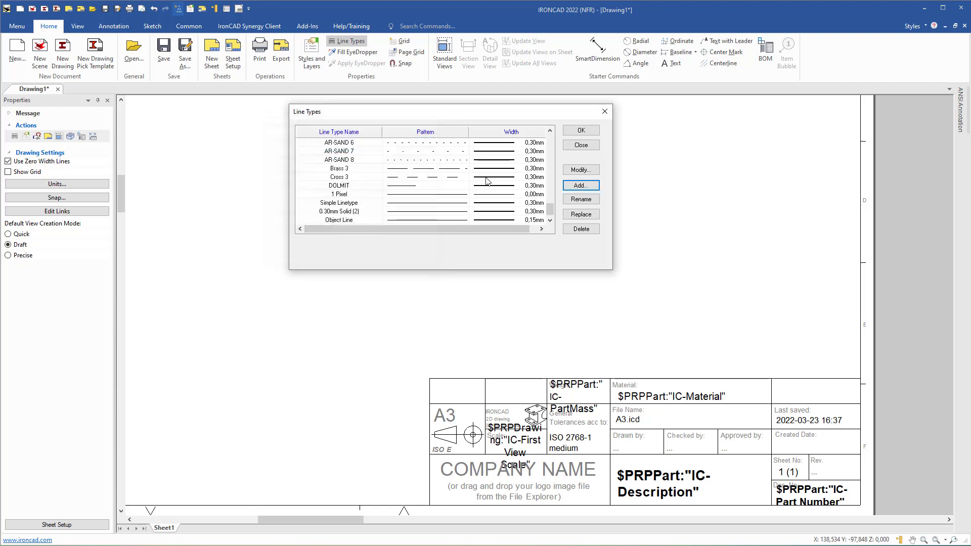
click(549, 219)
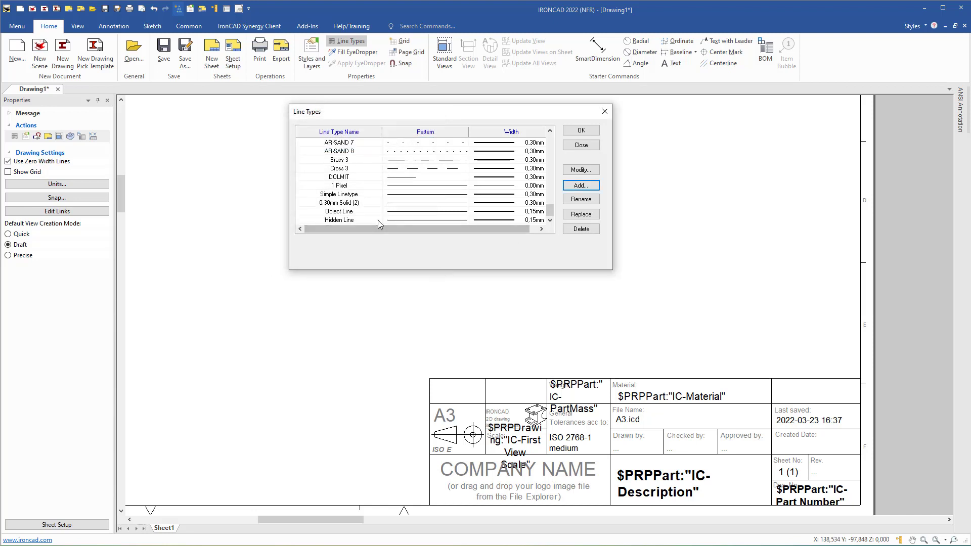
Add a new 0.15 mm line type named Center Line.
click(581, 185)
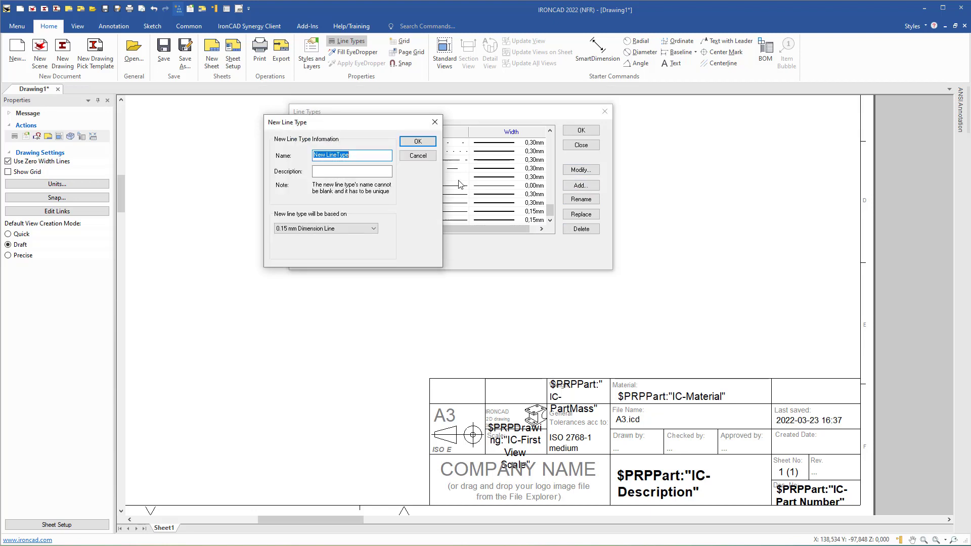
text(Center)
key(Return)
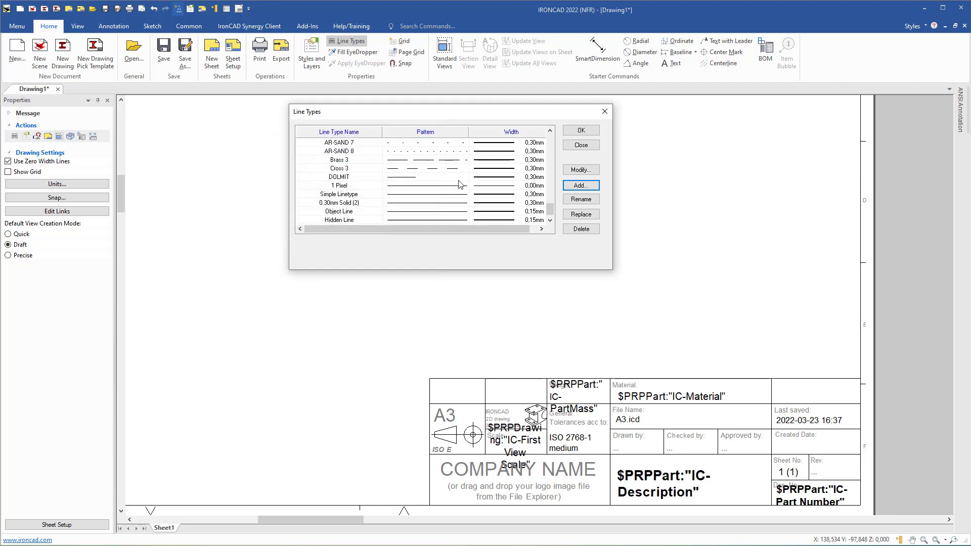
click(549, 219)
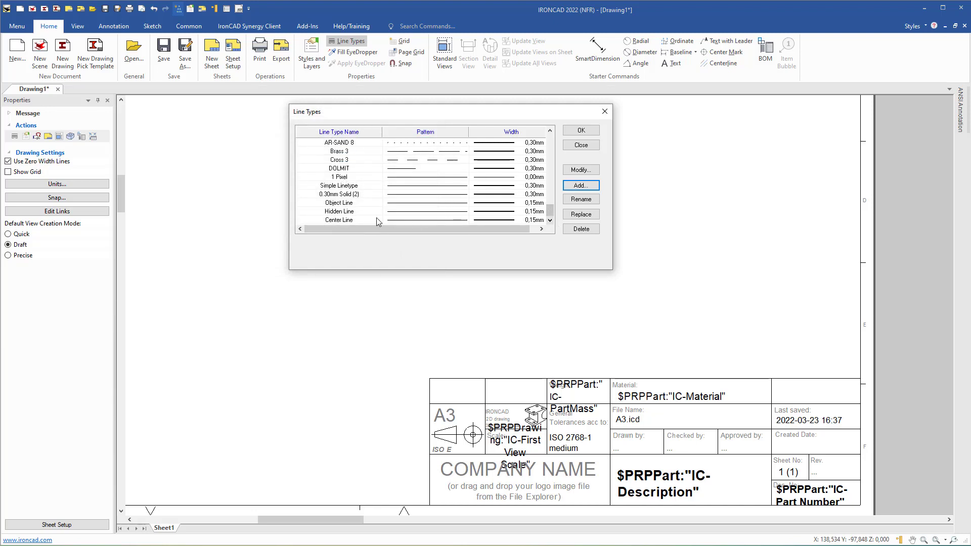
click(343, 203)
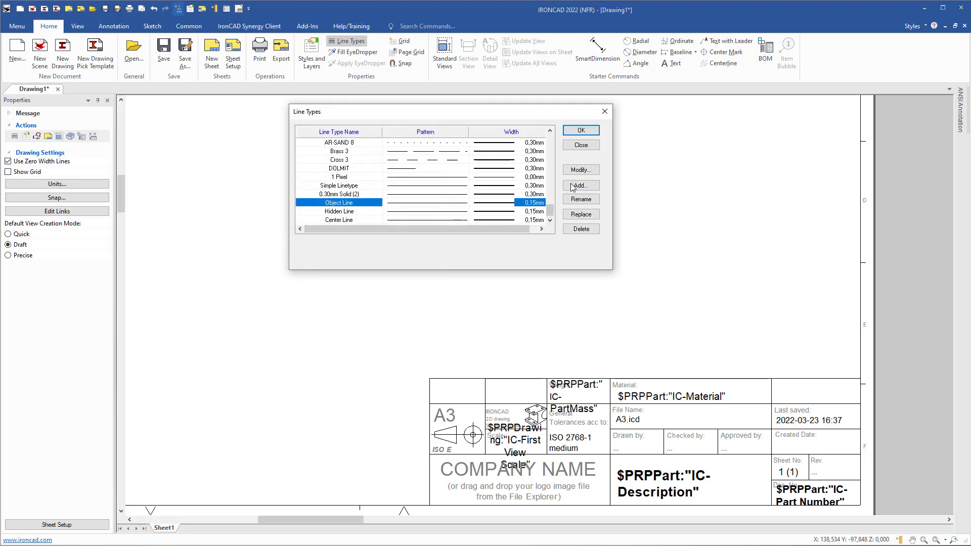
Change the Object Line width from 0.15 mm to 0,5 mm.
click(580, 170)
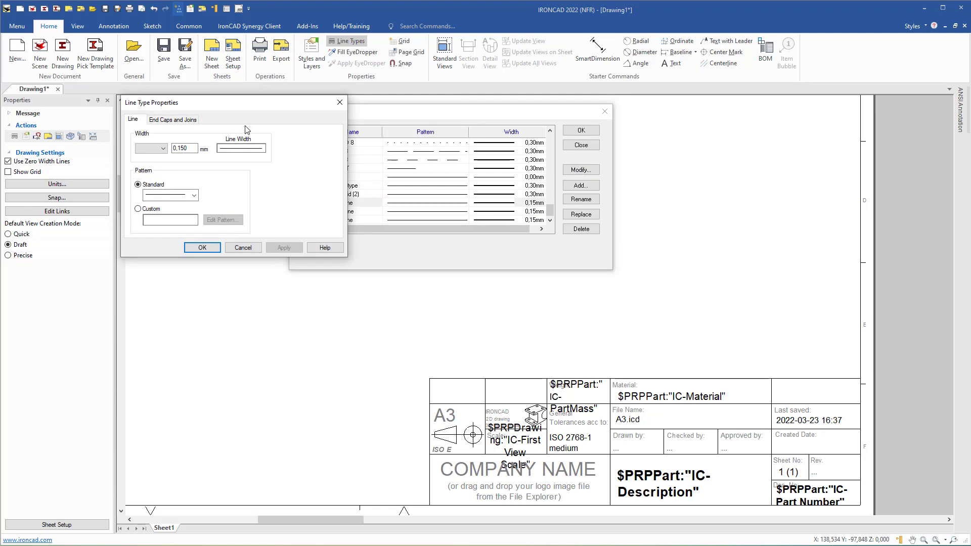
drag(247, 109, 418, 133)
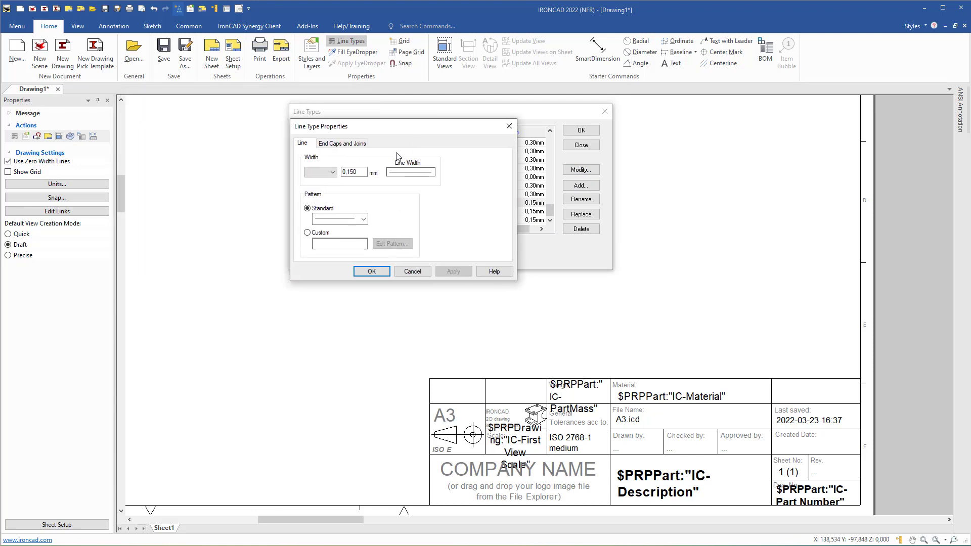
click(333, 175)
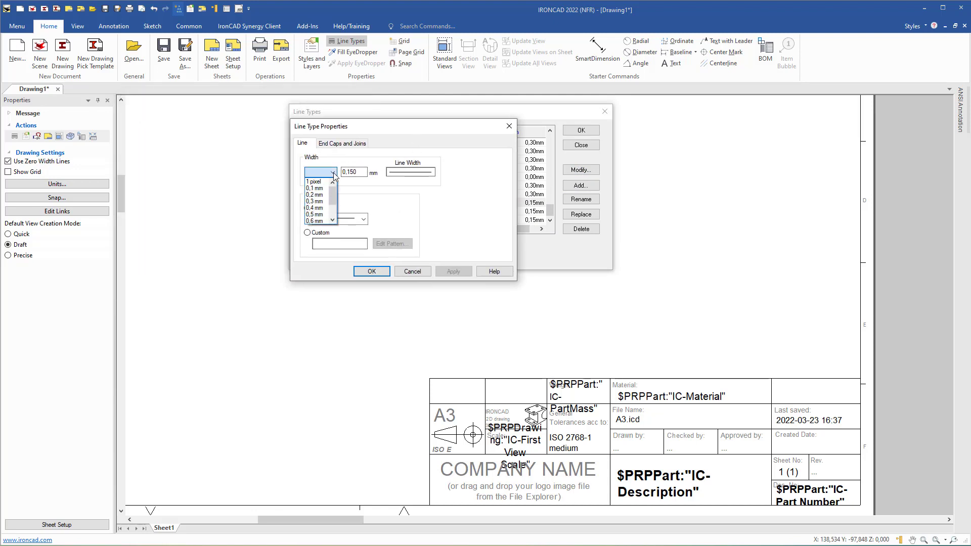
click(326, 215)
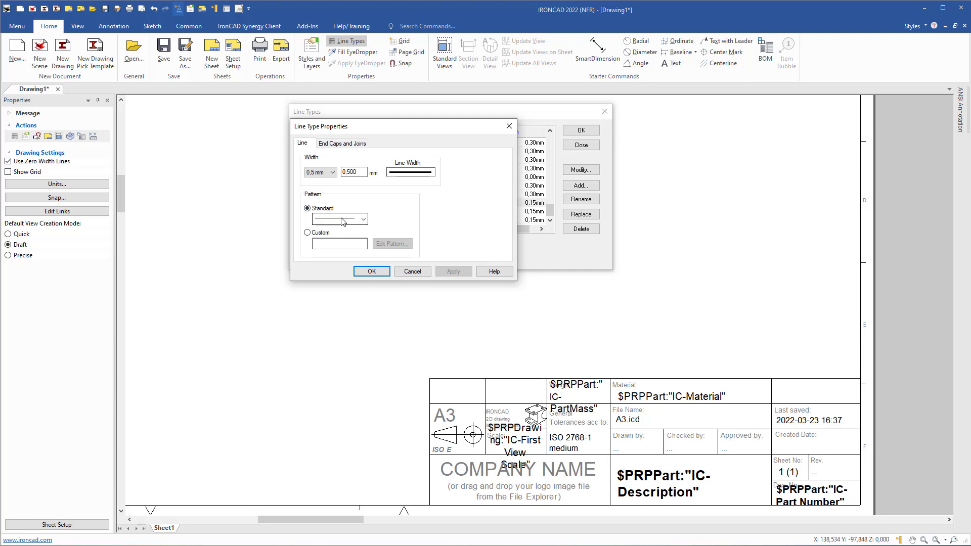
click(372, 272)
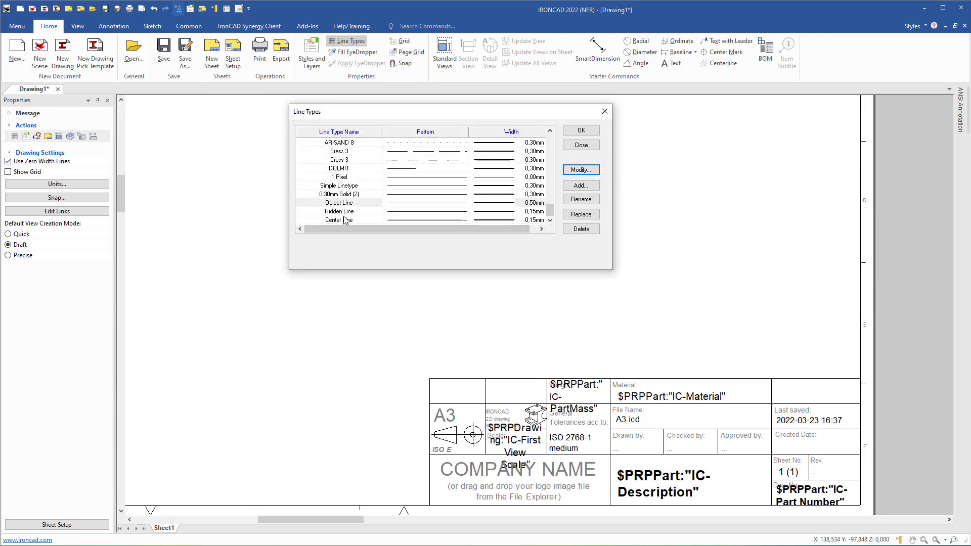
click(343, 212)
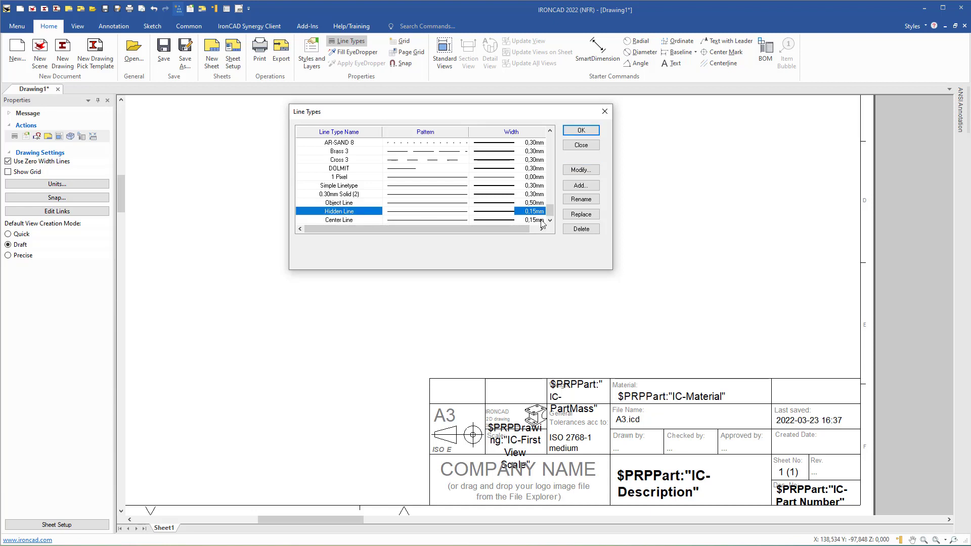
Set the Hidden Line width to 0,3 mm with a dashed pattern.
click(580, 170)
click(332, 172)
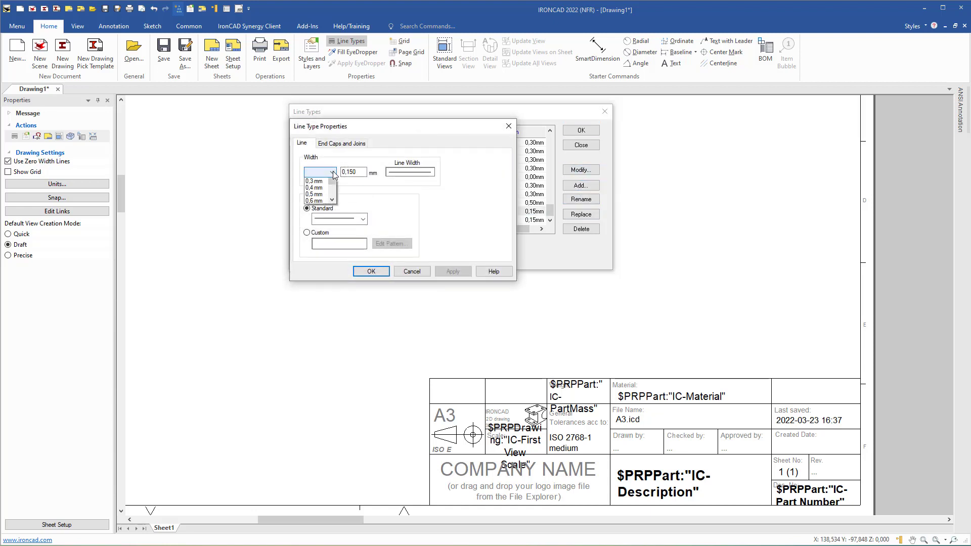
click(316, 201)
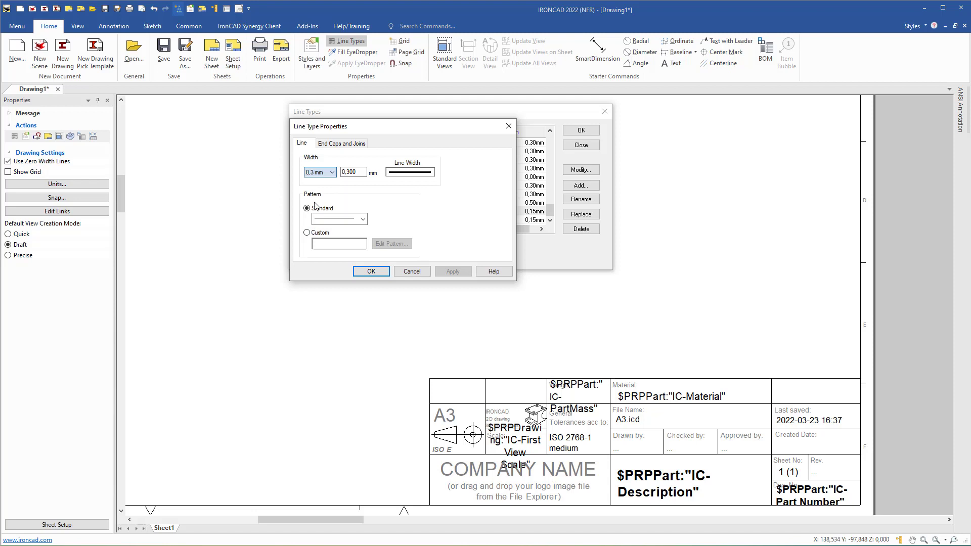
click(362, 219)
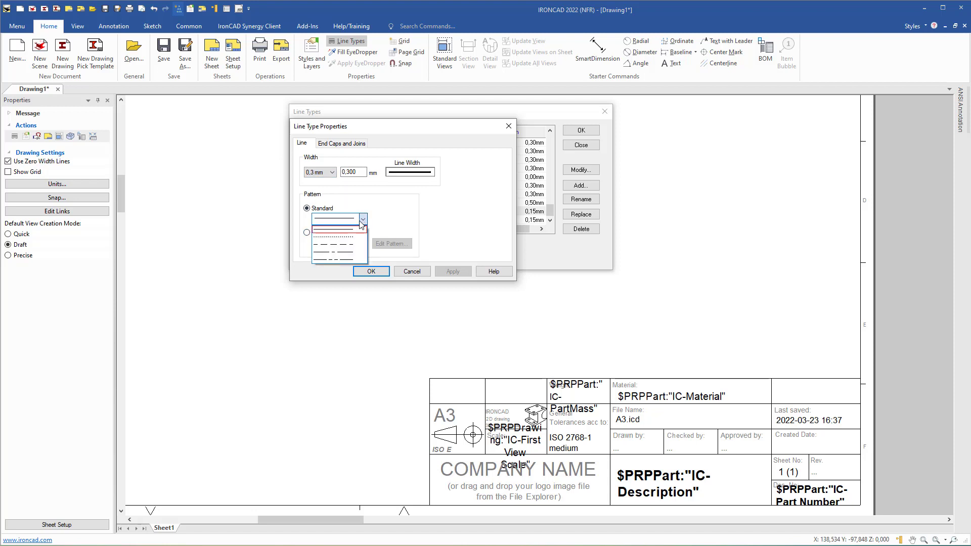
click(332, 245)
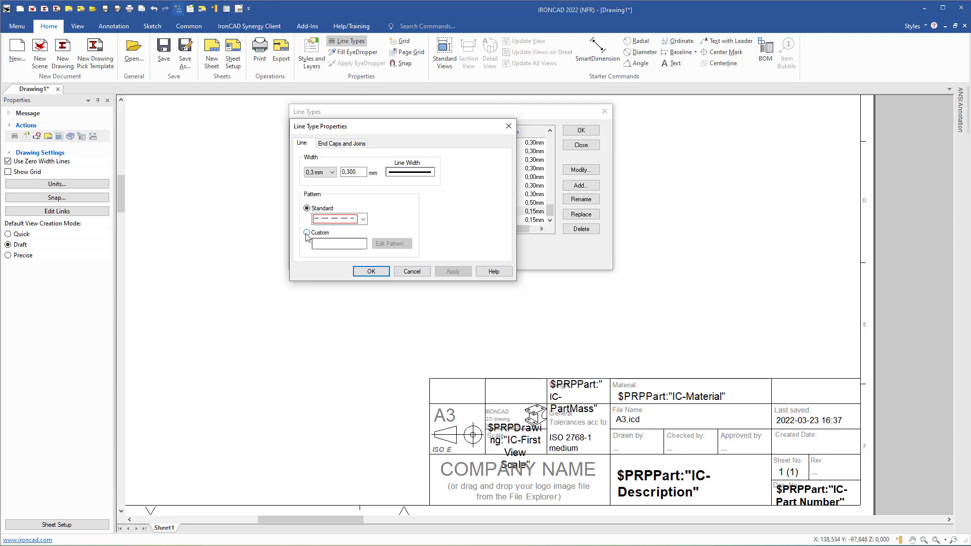
Make the Hidden Line pattern custom with Dash0 = 2 mm and Space1 = 1 mm.
click(307, 233)
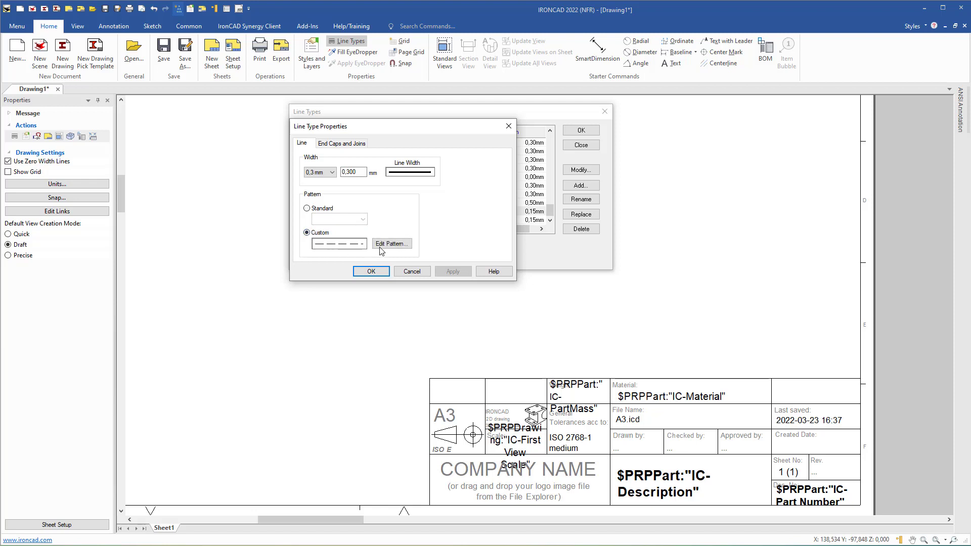
click(391, 244)
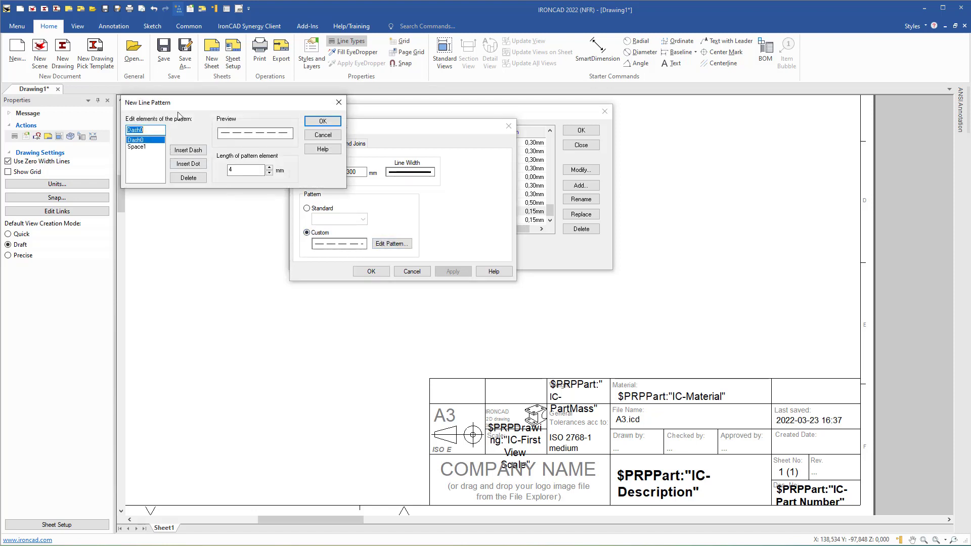
drag(187, 104, 290, 129)
double_click(340, 196)
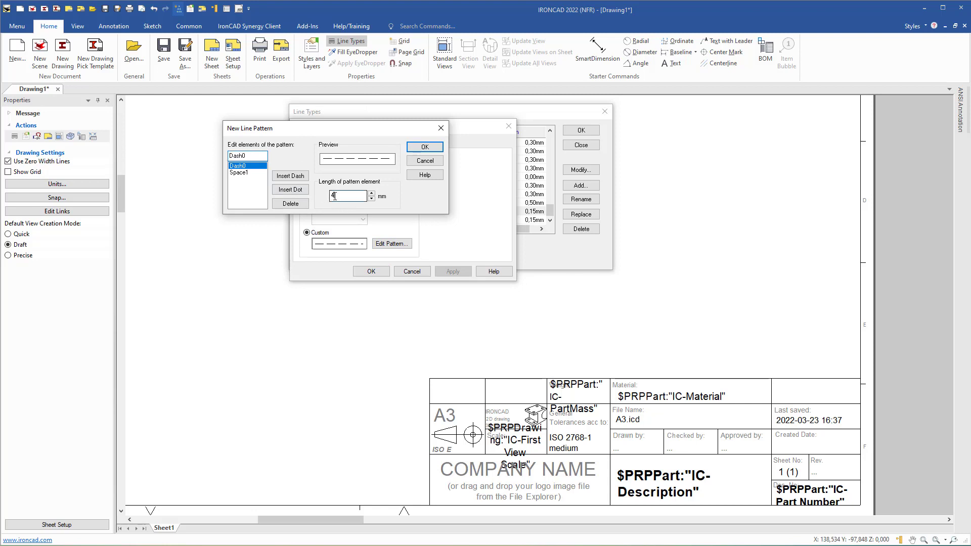
text(2)
click(238, 172)
double_click(343, 195)
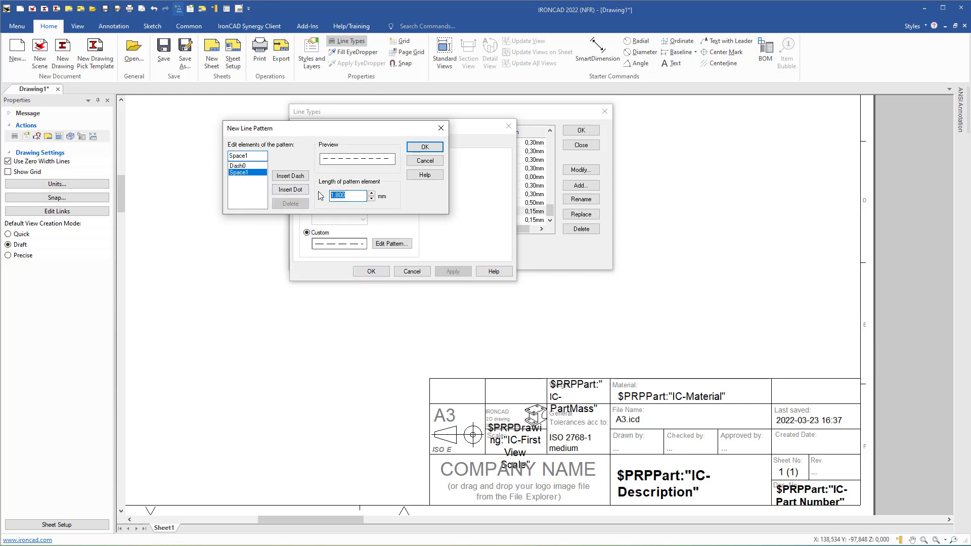
text(1)
click(425, 146)
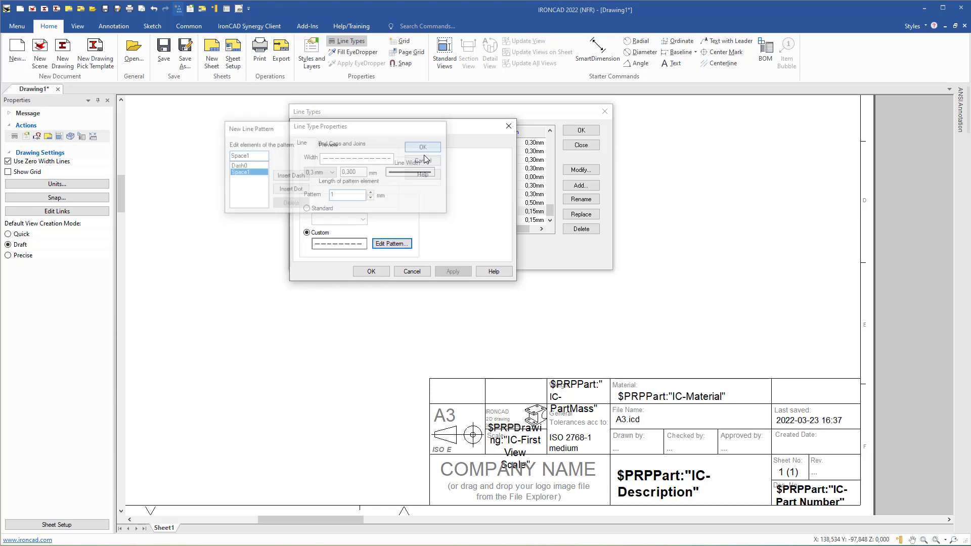
click(371, 272)
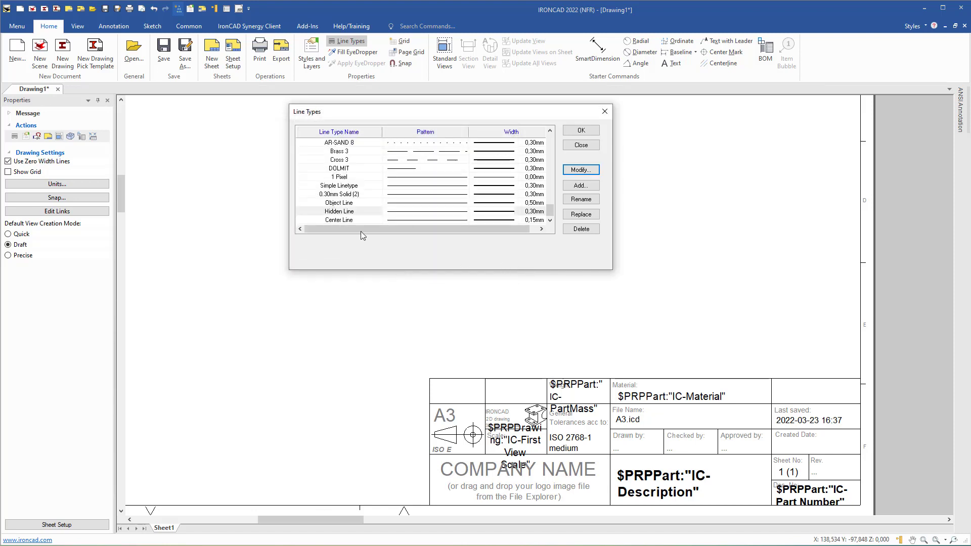
Set the Center Line width to 0,2 mm with a dash-dot pattern.
click(338, 221)
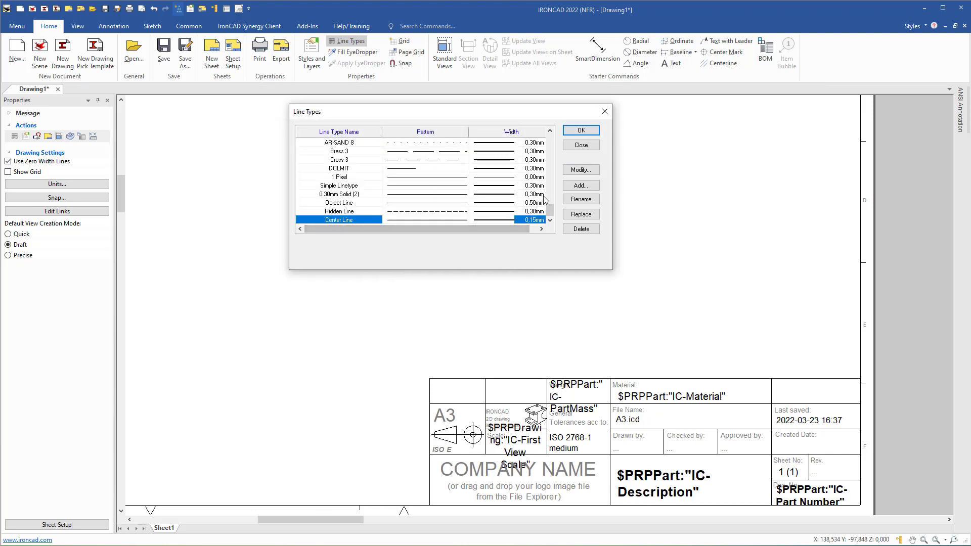
click(569, 172)
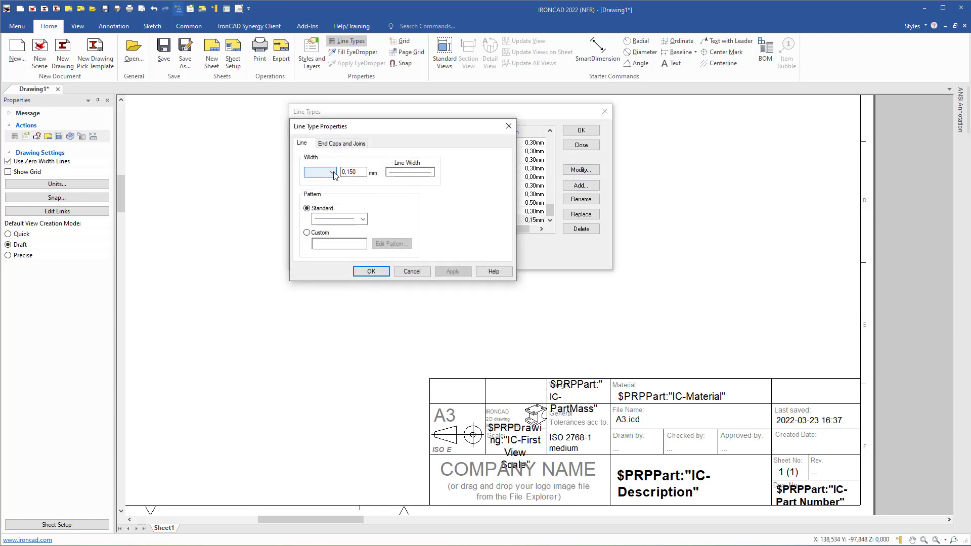
click(331, 173)
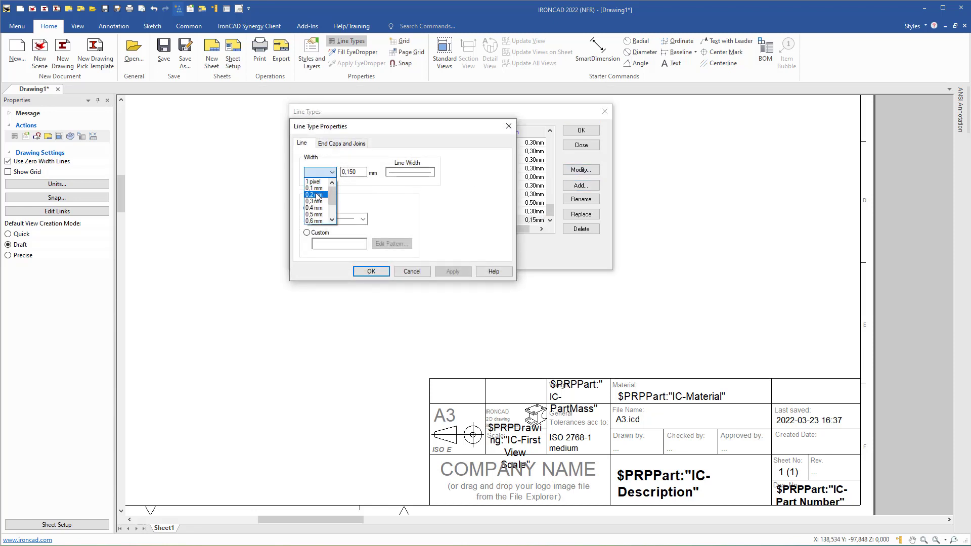
click(315, 195)
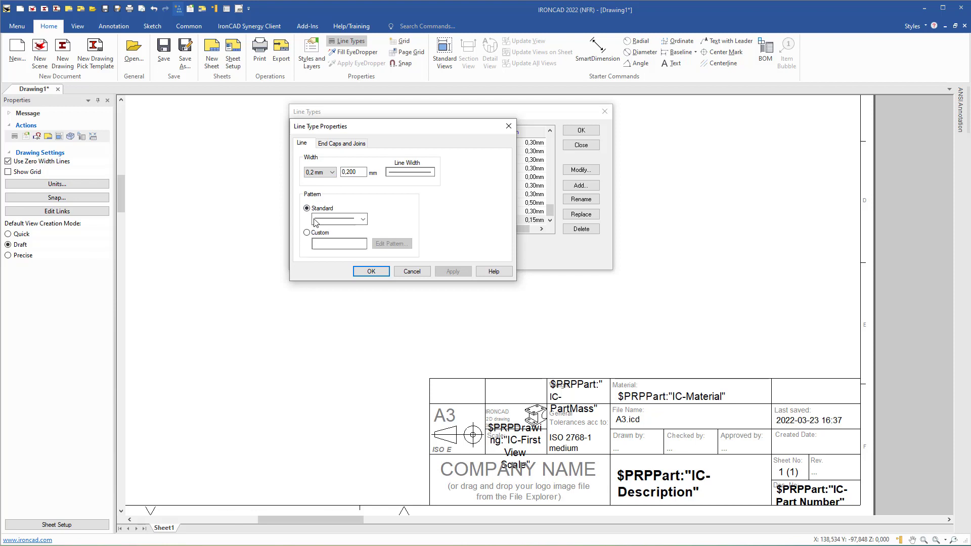
click(363, 219)
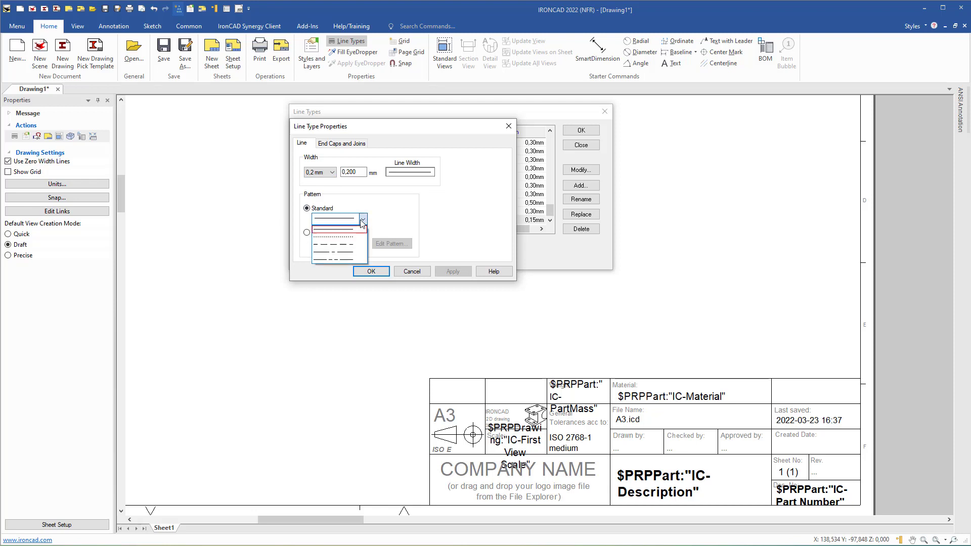
click(338, 255)
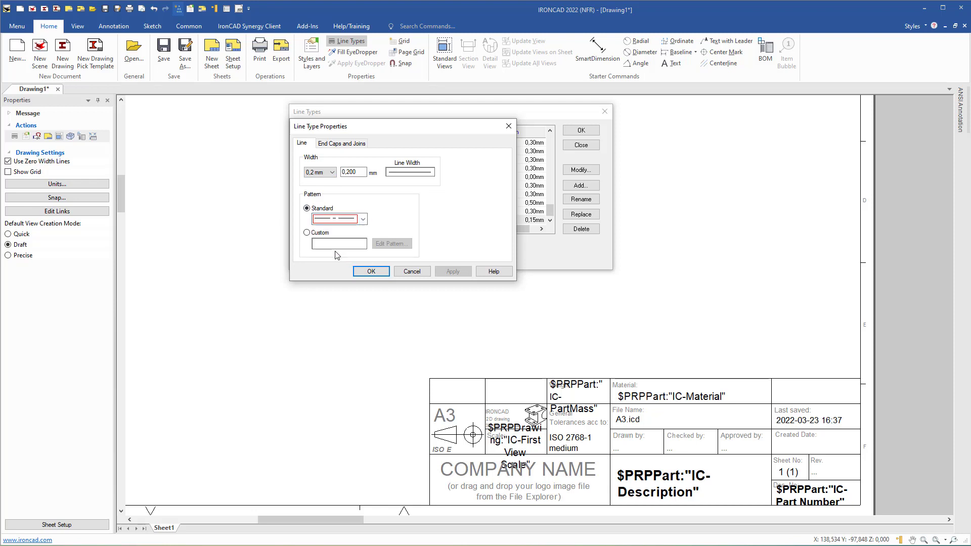
Customize the Center Line pattern lengths for Dash0, Space1, Dash2 (1) and Space3.
click(307, 234)
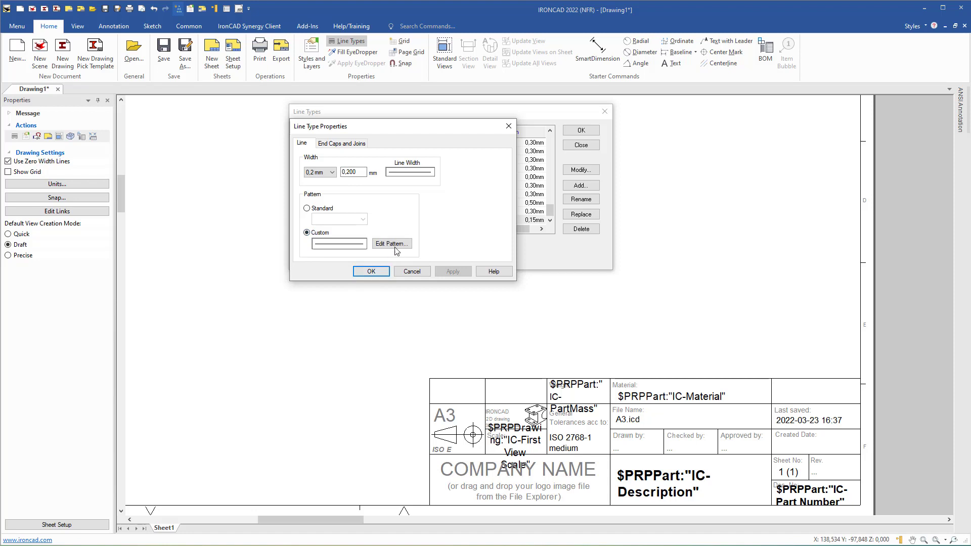
click(385, 245)
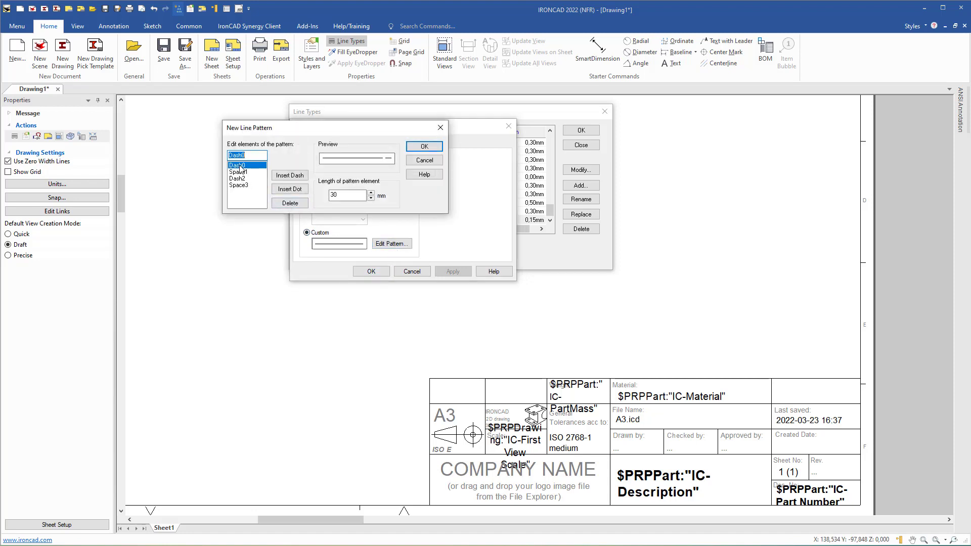
double_click(333, 195)
click(239, 173)
drag(353, 195, 326, 198)
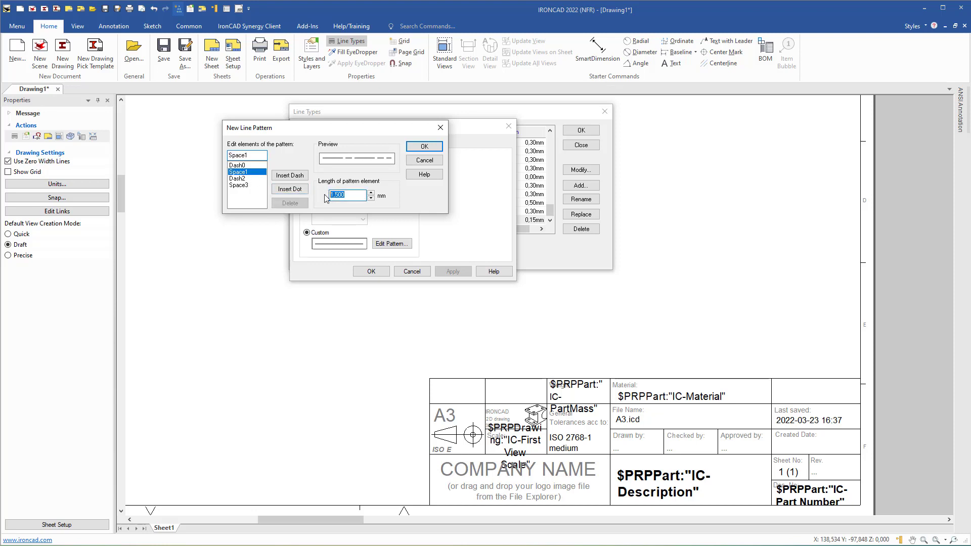
click(236, 179)
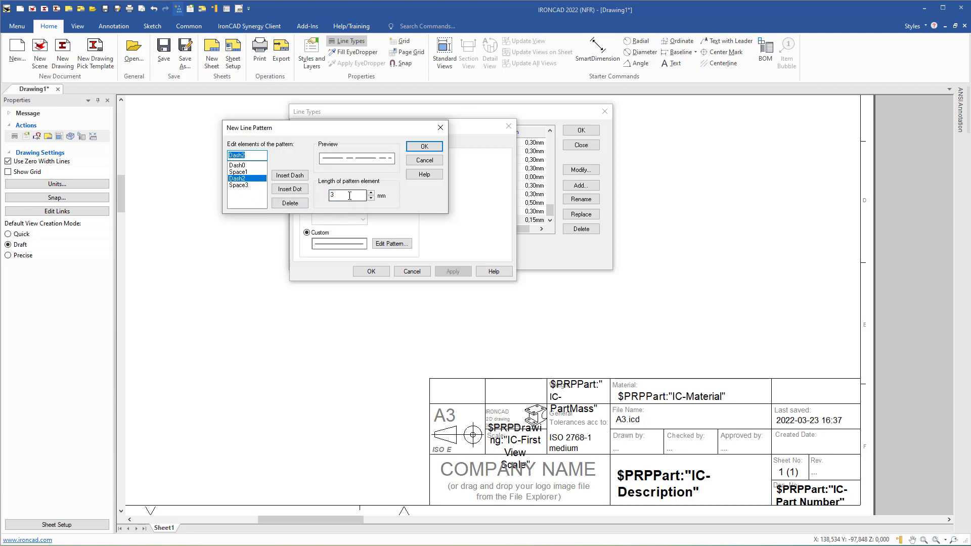
drag(355, 195, 321, 199)
text(1)
click(239, 185)
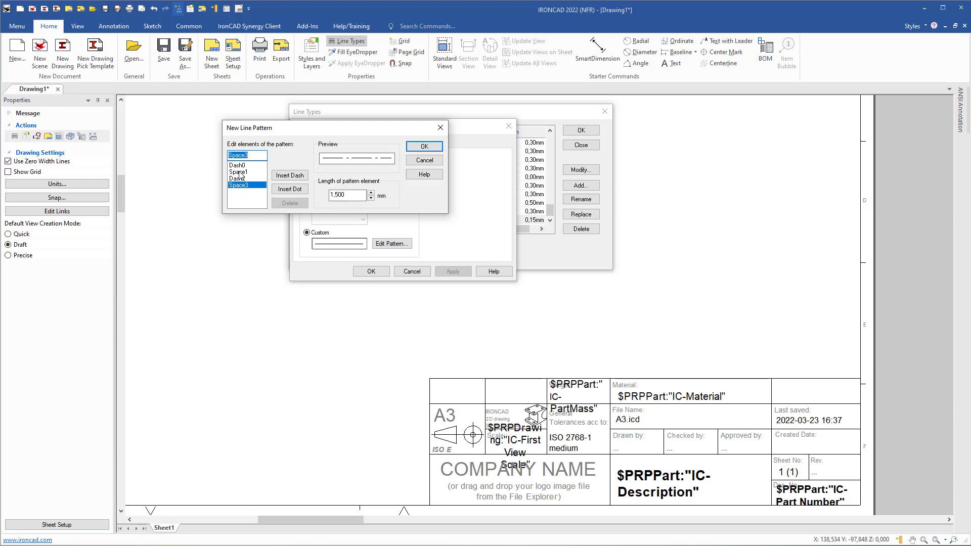
drag(365, 195, 318, 197)
click(424, 146)
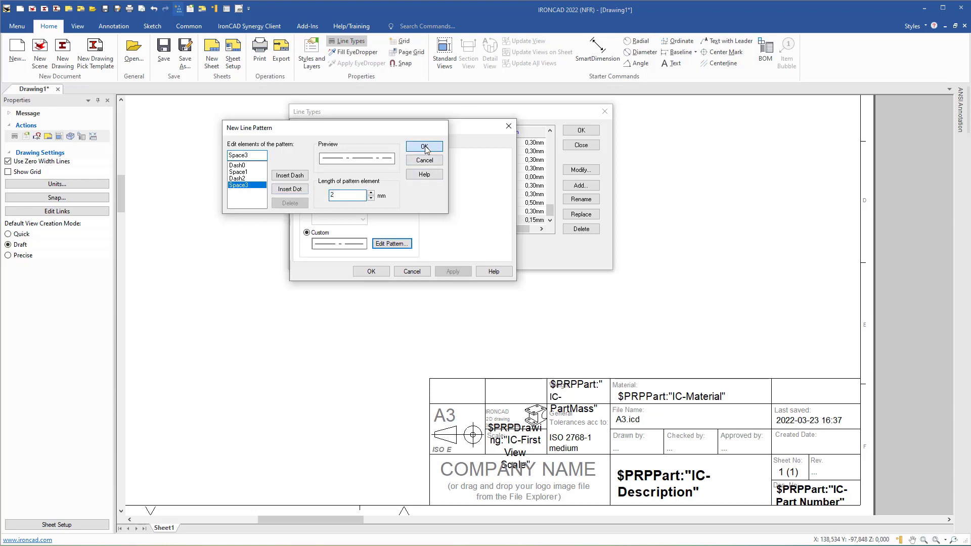
click(378, 272)
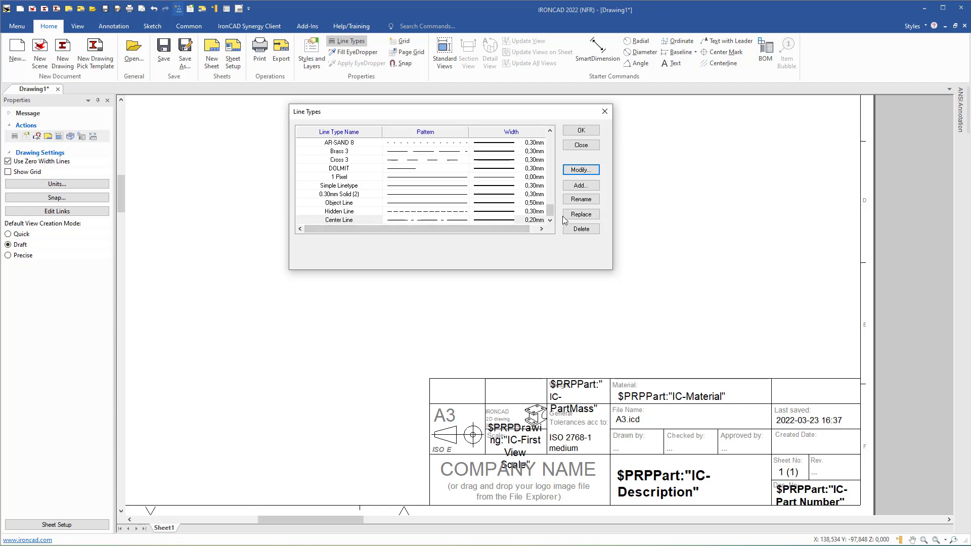
Close the Line Types dialog and zoom to fit the whole A3 sheet with F8.
click(581, 131)
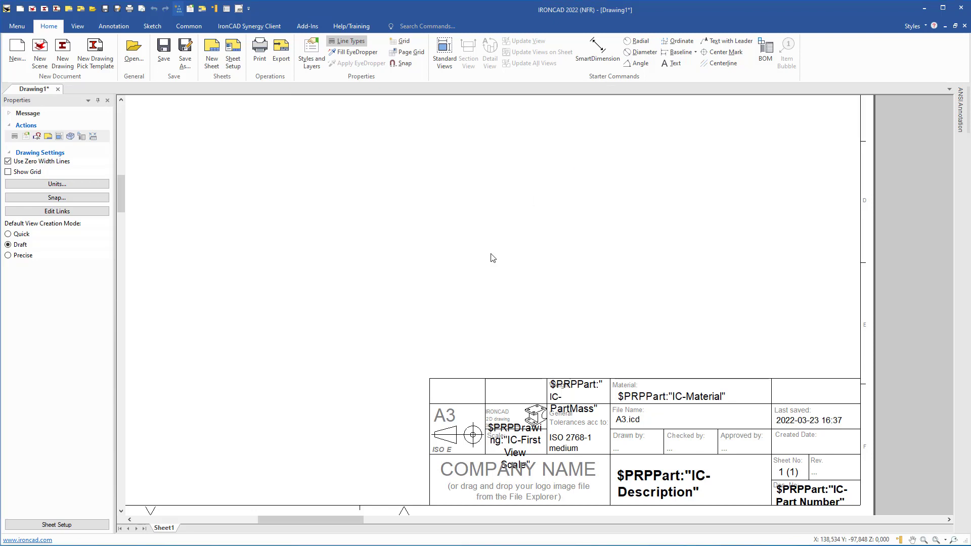
key(F8)
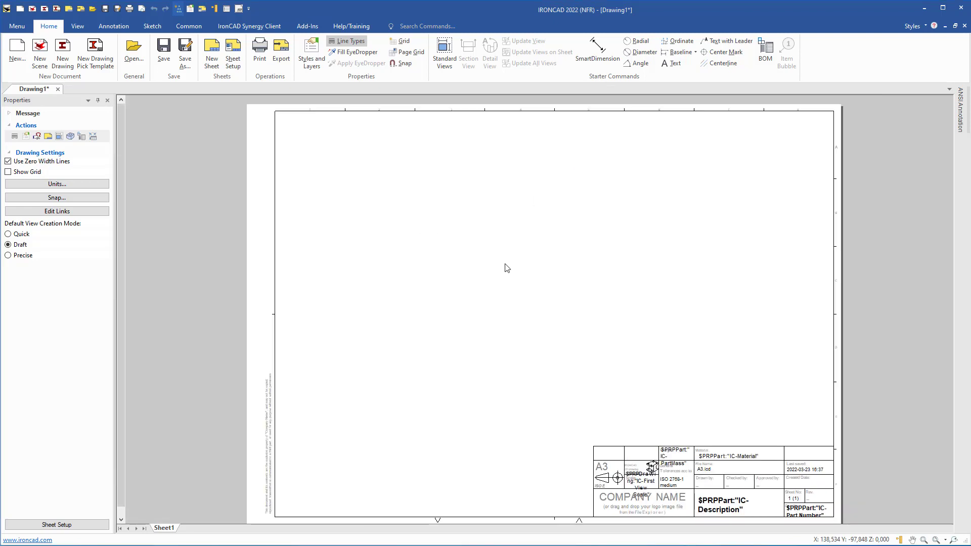